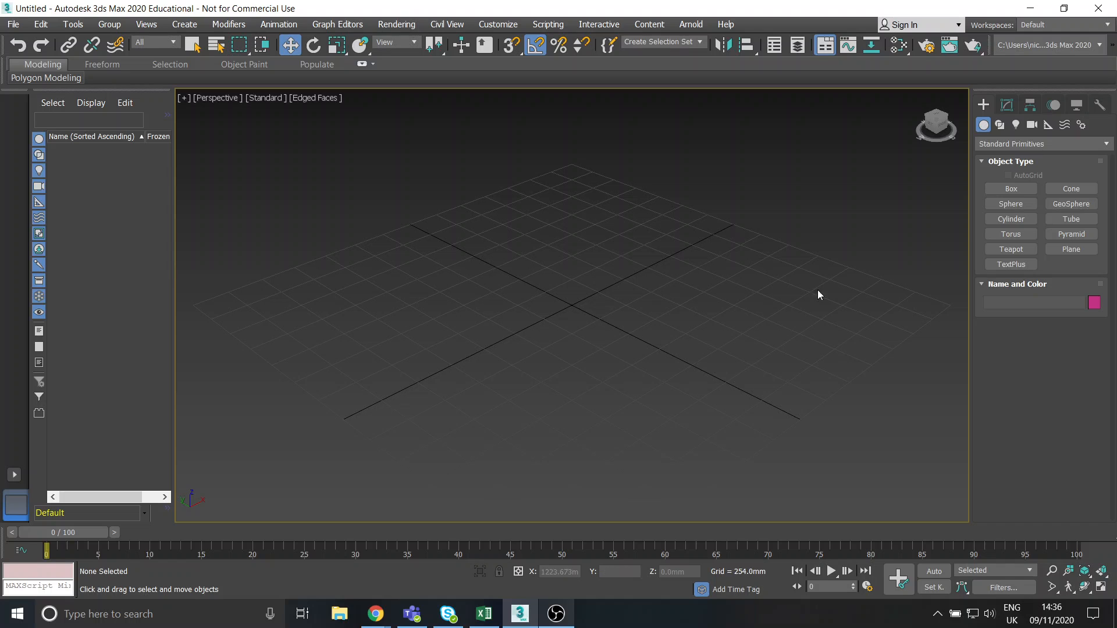
pyautogui.click(1011, 189)
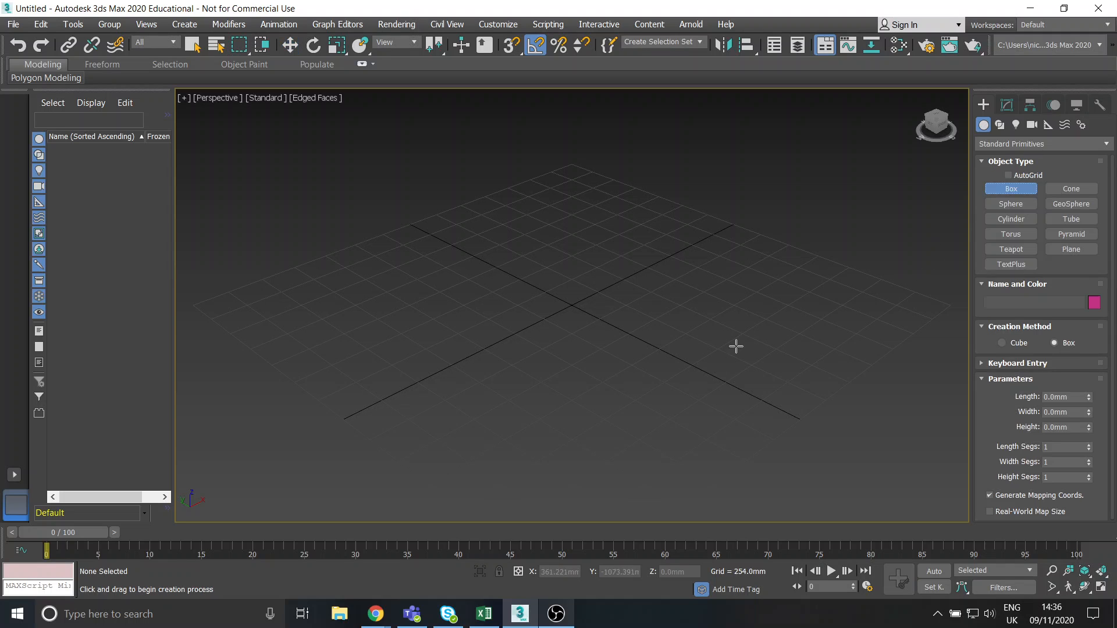
pyautogui.moveTo(614, 262); pyautogui.dragTo(541, 372)
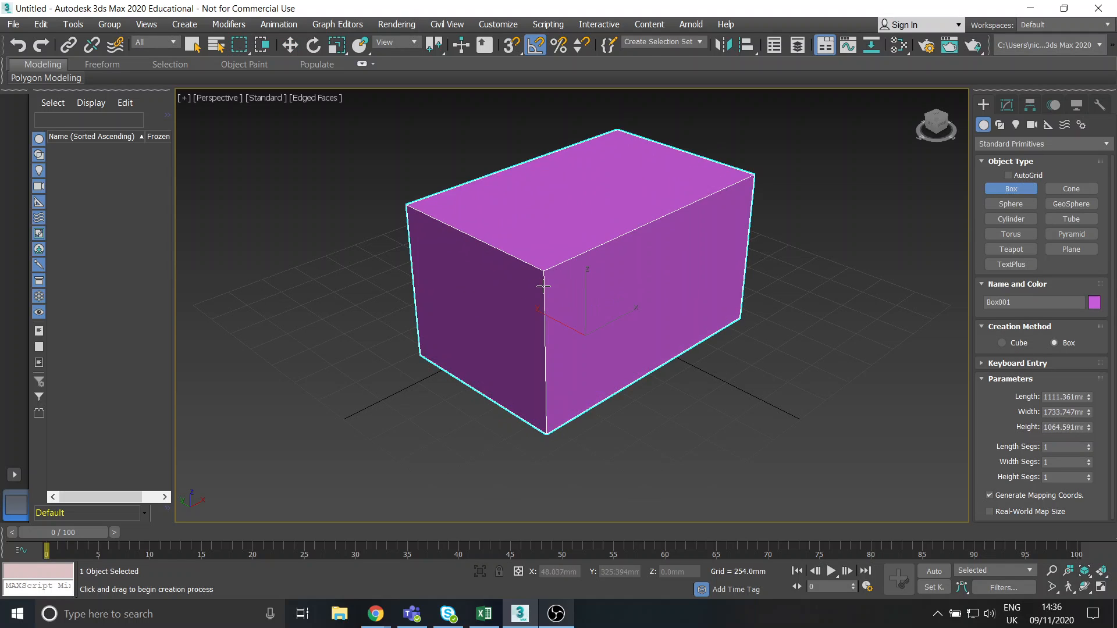
pyautogui.click(549, 297)
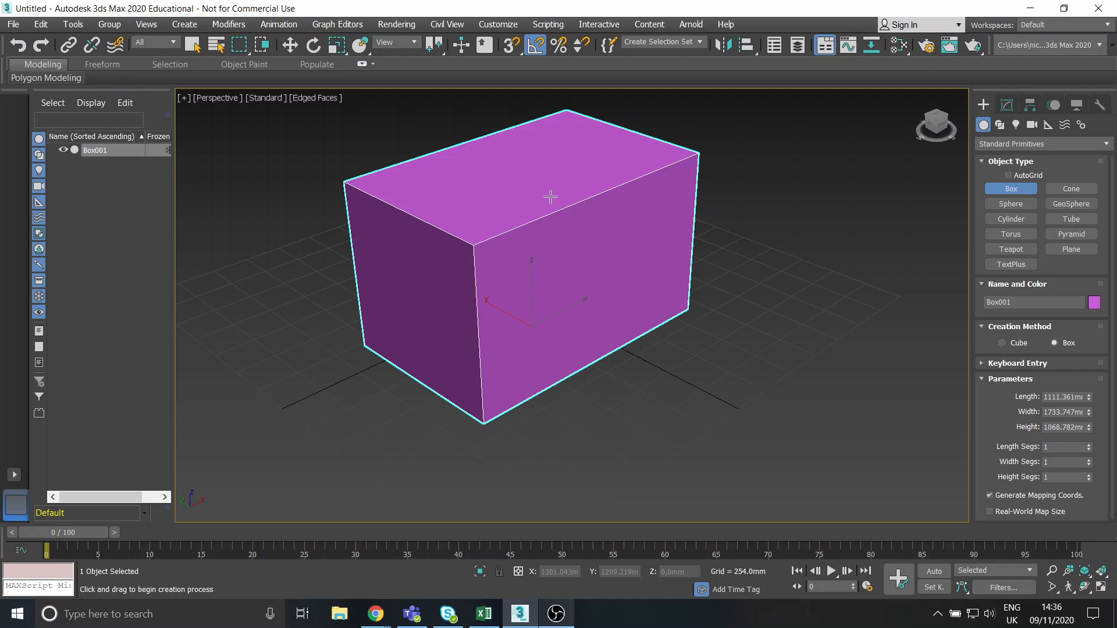
pyautogui.press('w')
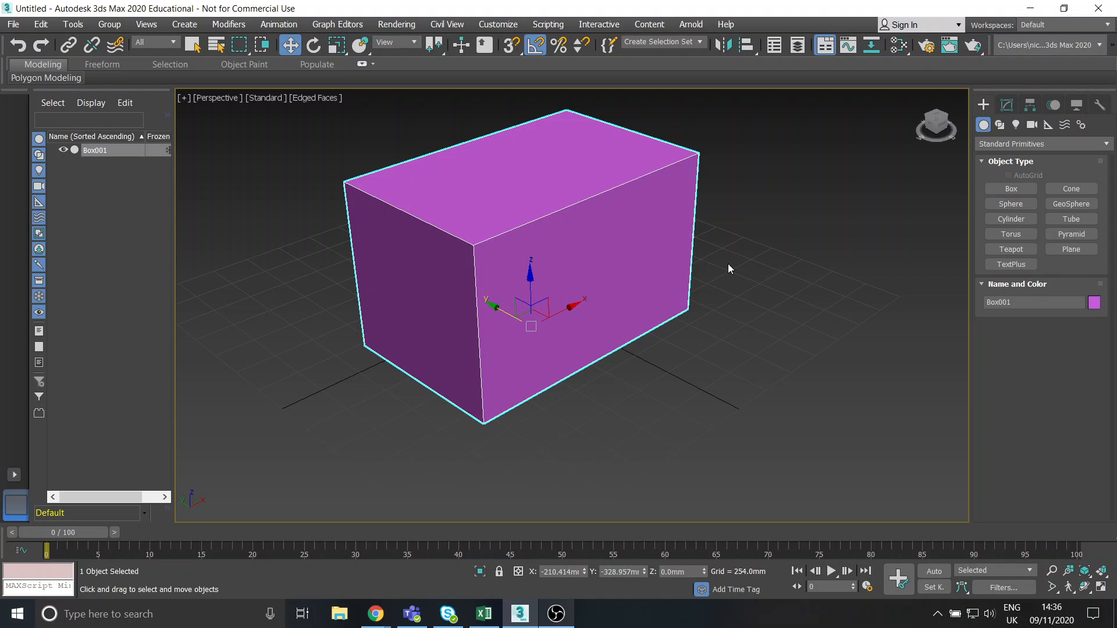
pyautogui.press('Delete')
# Step: Create a box about 1802 mm long, 2337 mm wide and 2163 mm high near the middle of the grid
pyautogui.moveTo(574, 299); pyautogui.dragTo(609, 299, button='middle')
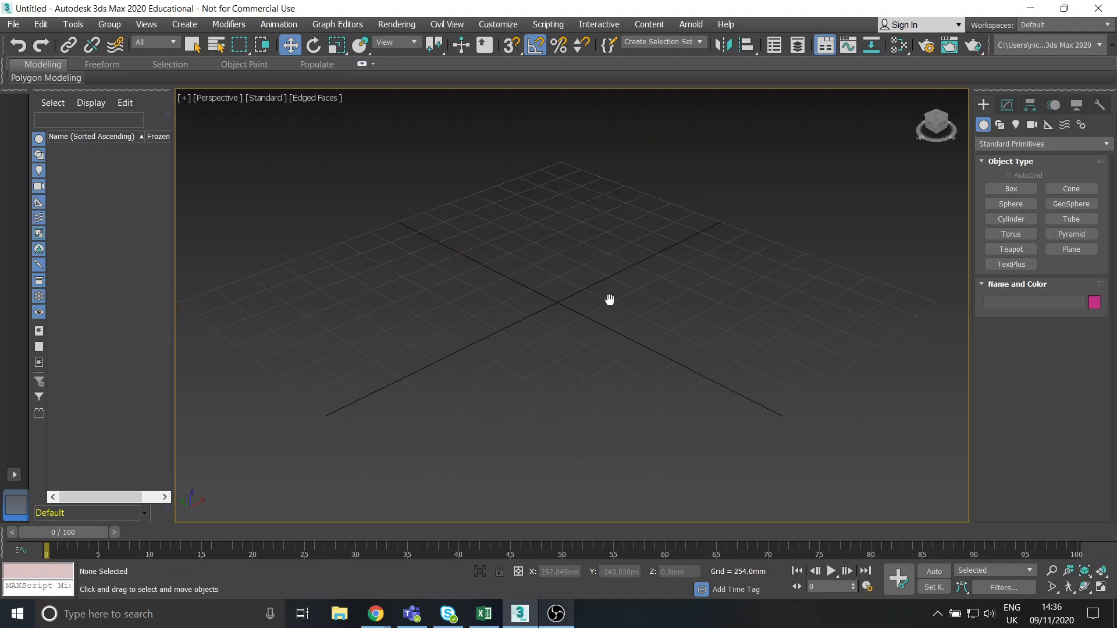
pyautogui.click(1011, 188)
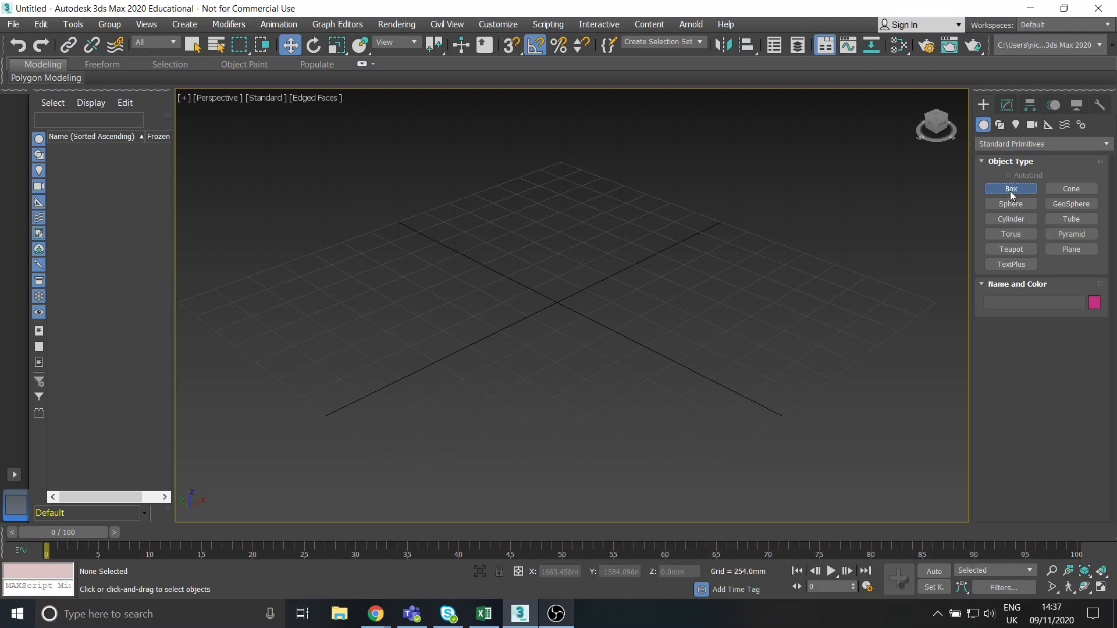
pyautogui.keyDown('alt'); pyautogui.moveTo(654, 294); pyautogui.dragTo(655, 229, button='middle'); pyautogui.keyUp('alt')
pyautogui.moveTo(655, 229); pyautogui.dragTo(575, 416)
pyautogui.click(591, 267)
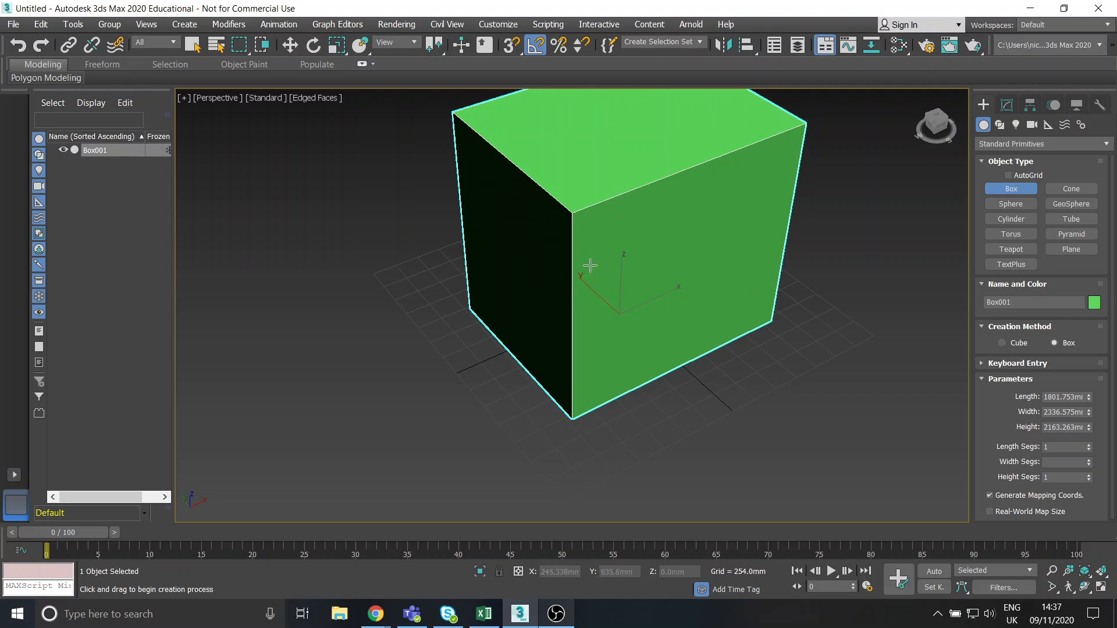
pyautogui.press('w')
# Step: Convert the box to an Editable Poly
pyautogui.keyDown('alt'); pyautogui.moveTo(604, 309); pyautogui.dragTo(582, 245, button='middle'); pyautogui.keyUp('alt')
pyautogui.rightClick(582, 245)
pyautogui.moveTo(628, 401)
pyautogui.click(736, 413)
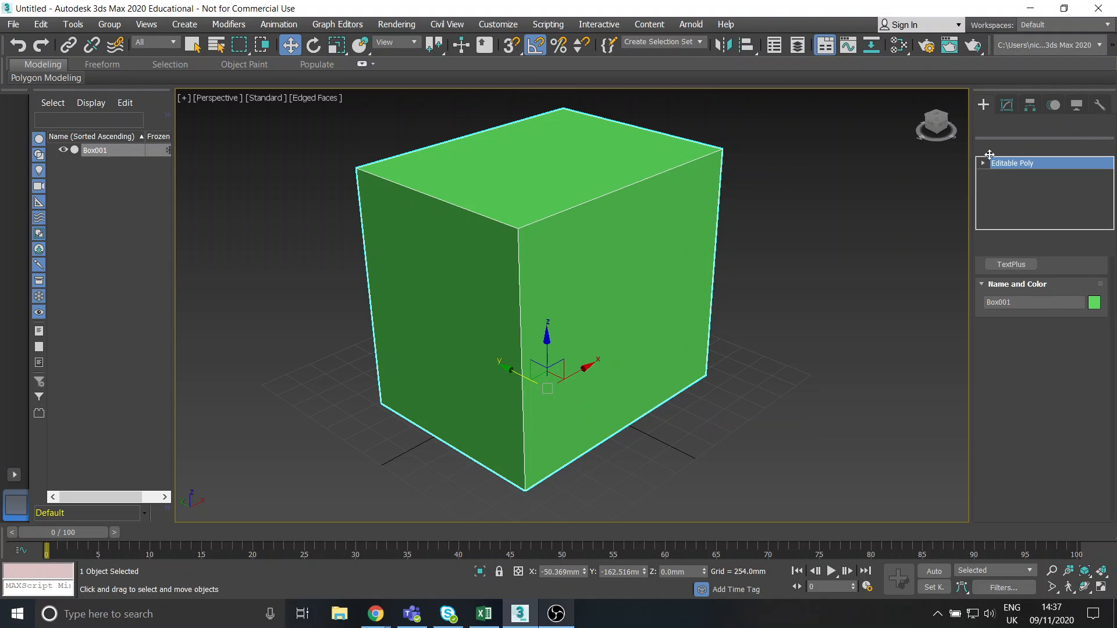
# Step: Inset the box's large front polygon to leave a narrow frame around it
pyautogui.click(1010, 212)
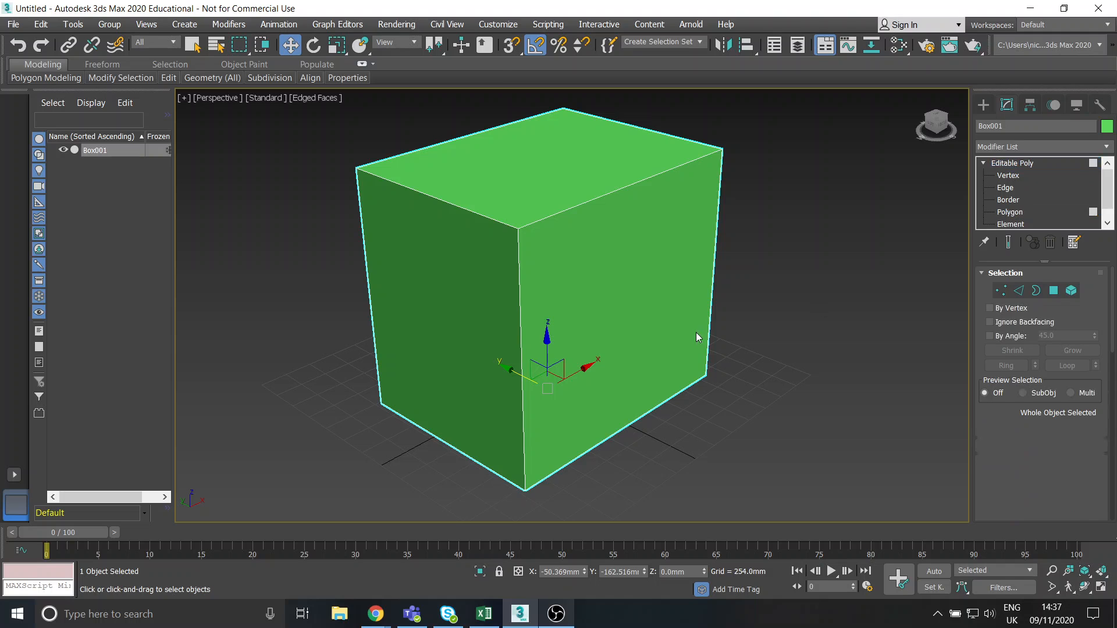
pyautogui.click(671, 340)
pyautogui.keyDown('alt'); pyautogui.moveTo(671, 340); pyautogui.dragTo(629, 336, button='middle'); pyautogui.keyUp('alt')
pyautogui.click(1064, 512)
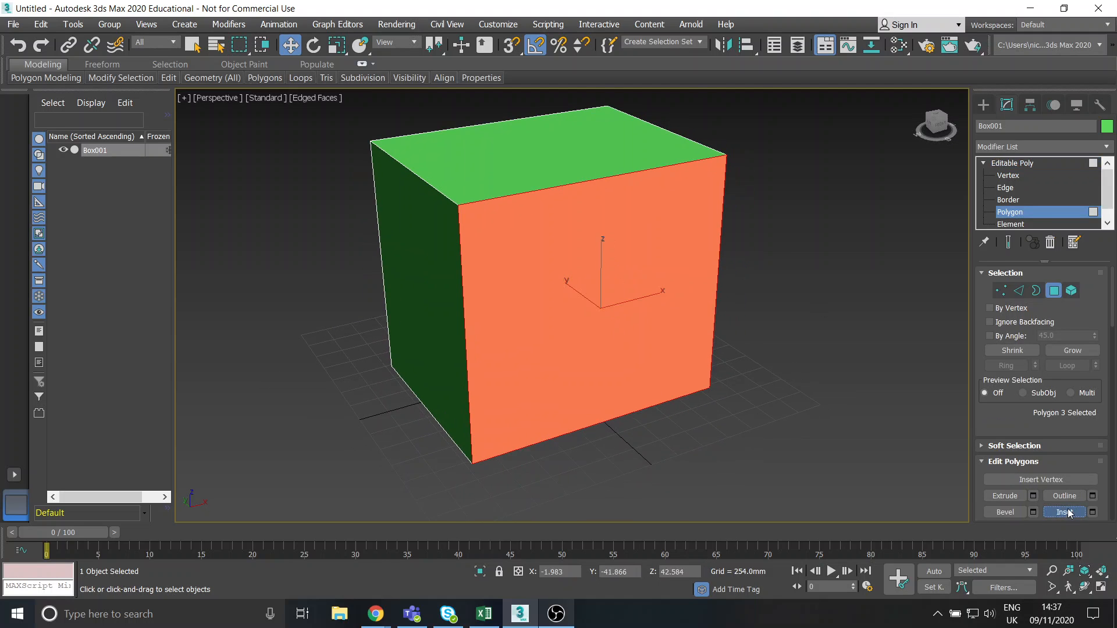
pyautogui.moveTo(645, 313); pyautogui.dragTo(651, 350)
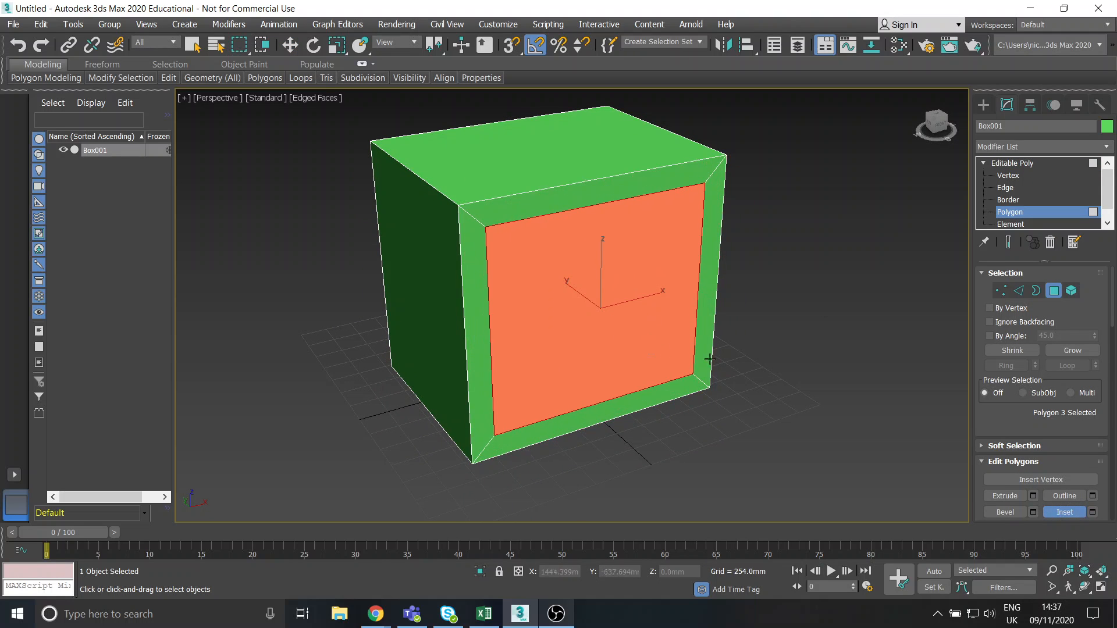
# Step: Extrude the inset front polygon inward to form a shallow recess, and return to whole-object level
pyautogui.click(987, 499)
pyautogui.keyDown('alt'); pyautogui.moveTo(693, 342); pyautogui.dragTo(643, 305, button='middle'); pyautogui.keyUp('alt')
pyautogui.moveTo(644, 304); pyautogui.dragTo(642, 356)
pyautogui.press('w')
pyautogui.click(747, 355)
pyautogui.keyDown('alt'); pyautogui.moveTo(652, 320); pyautogui.dragTo(602, 232, button='middle'); pyautogui.keyUp('alt')
pyautogui.scroll(5, 602, 232)
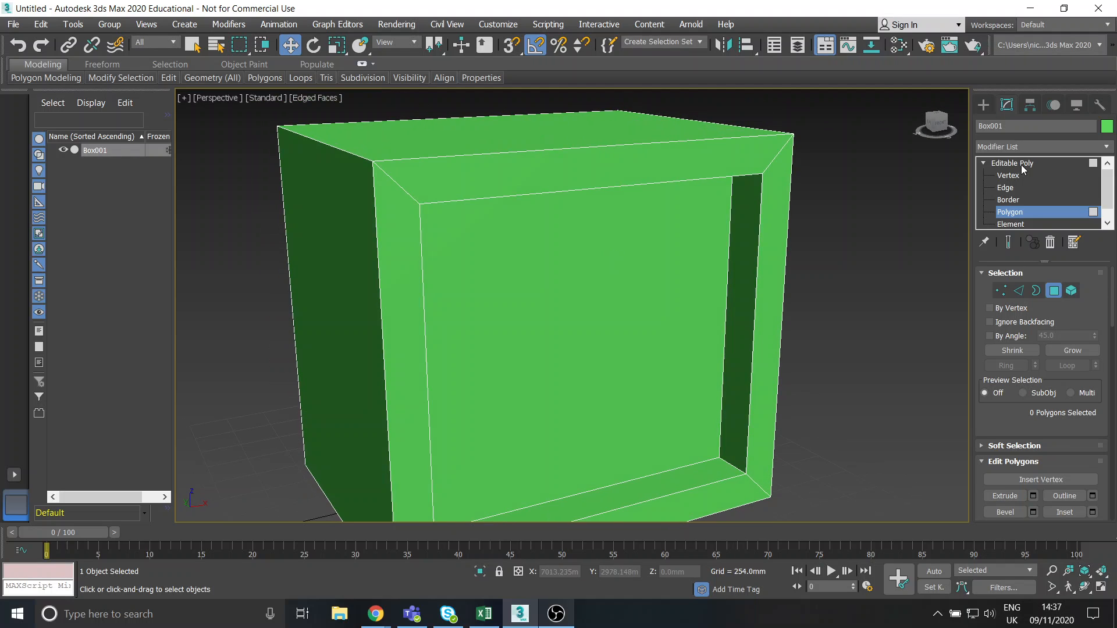
pyautogui.click(1022, 166)
pyautogui.moveTo(869, 263); pyautogui.dragTo(856, 210, button='middle')
pyautogui.scroll(-4, 692, 226)
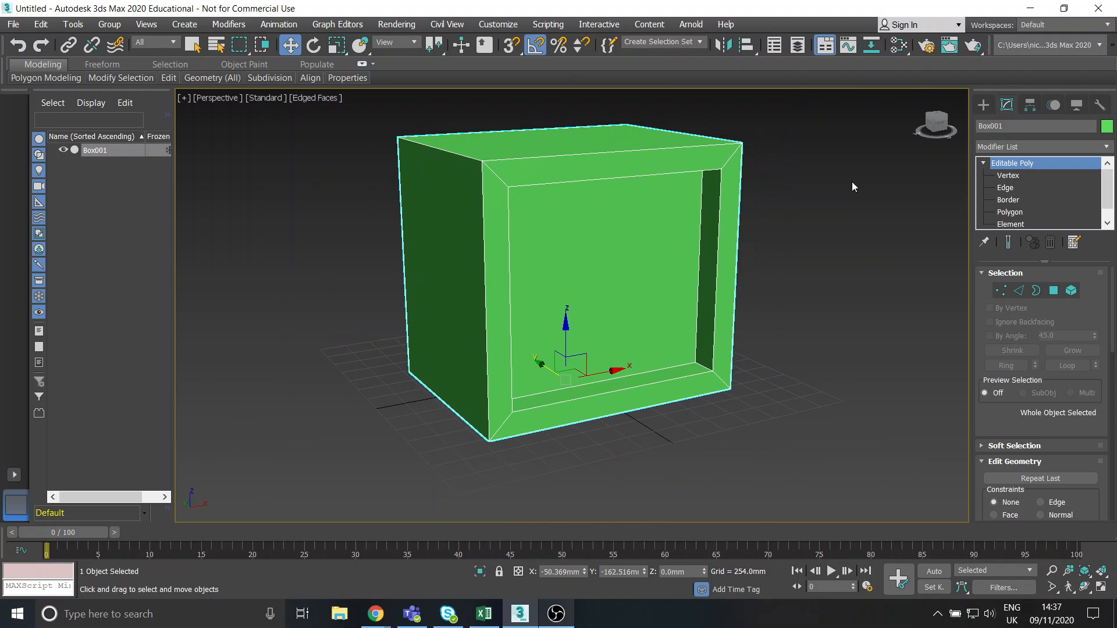
# Step: Assign the existing mossy brick Material #25 to the box in the Slate Material Editor, and close the editor
pyautogui.press('m')
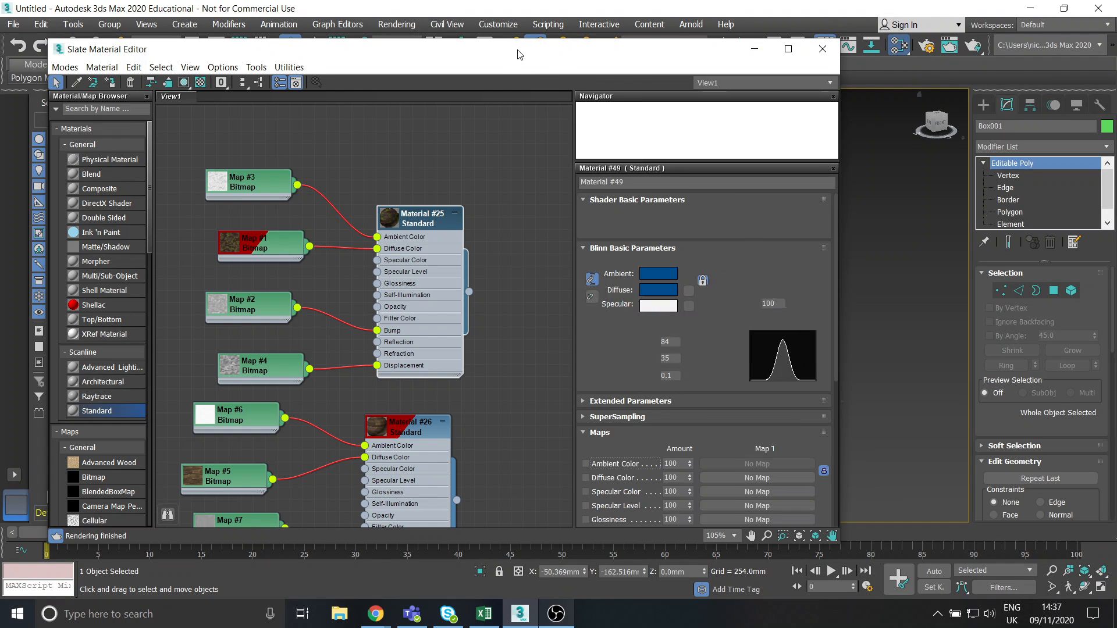
pyautogui.moveTo(491, 293); pyautogui.dragTo(510, 73, button='middle')
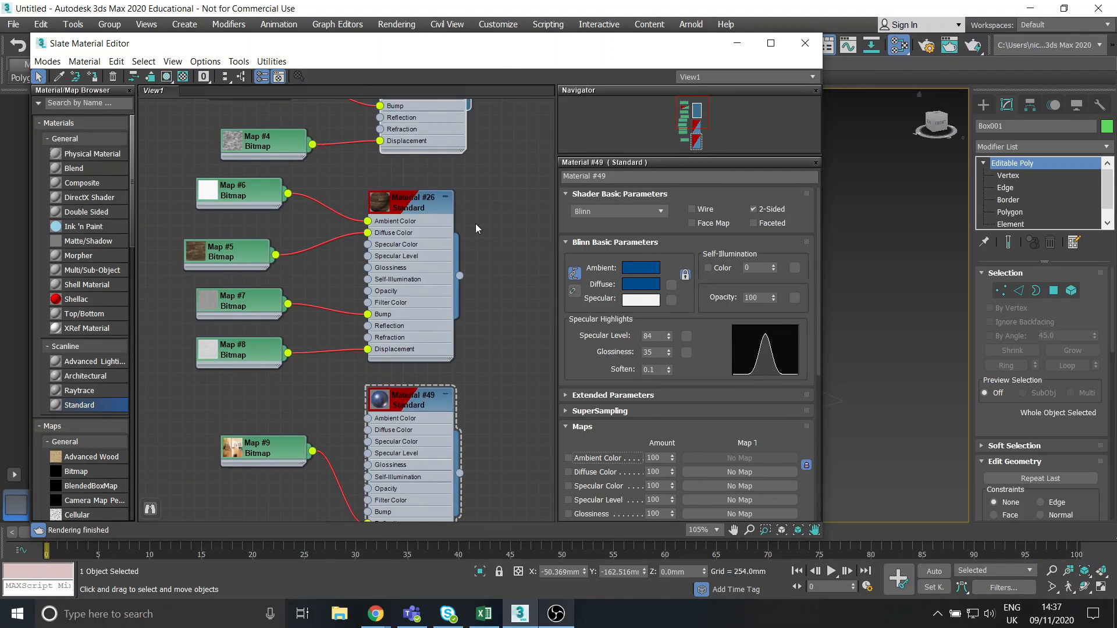
pyautogui.moveTo(475, 227)
pyautogui.mouseDown(button='middle')
pyautogui.moveTo(483, 139)
pyautogui.moveTo(421, 493)
pyautogui.mouseUp(button='middle')
pyautogui.moveTo(476, 304); pyautogui.dragTo(469, 387, button='middle')
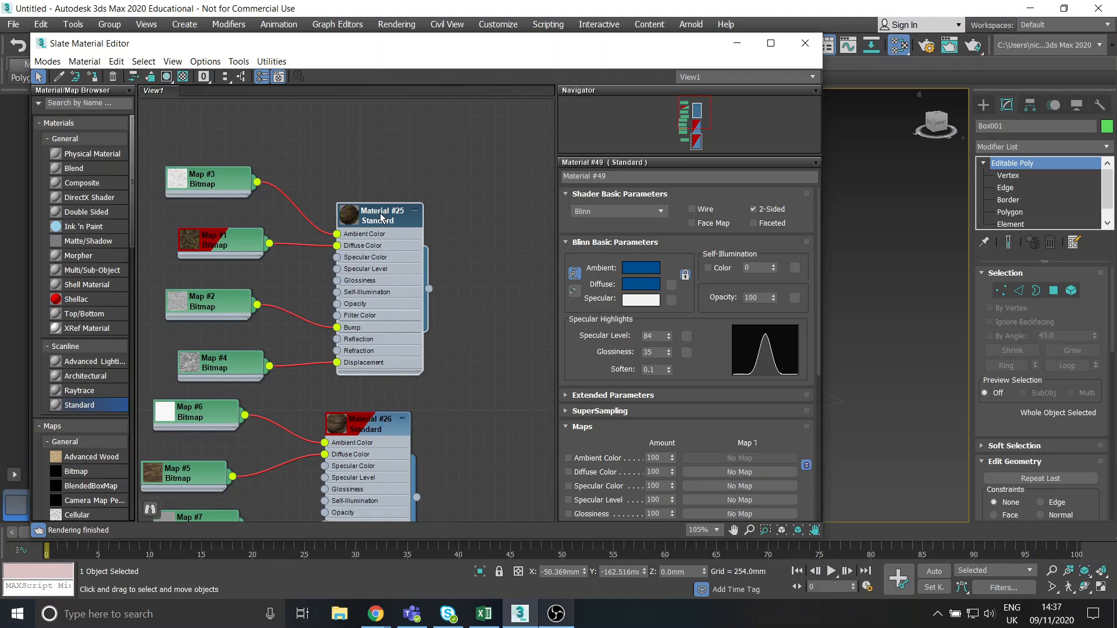
pyautogui.moveTo(381, 217); pyautogui.dragTo(386, 200)
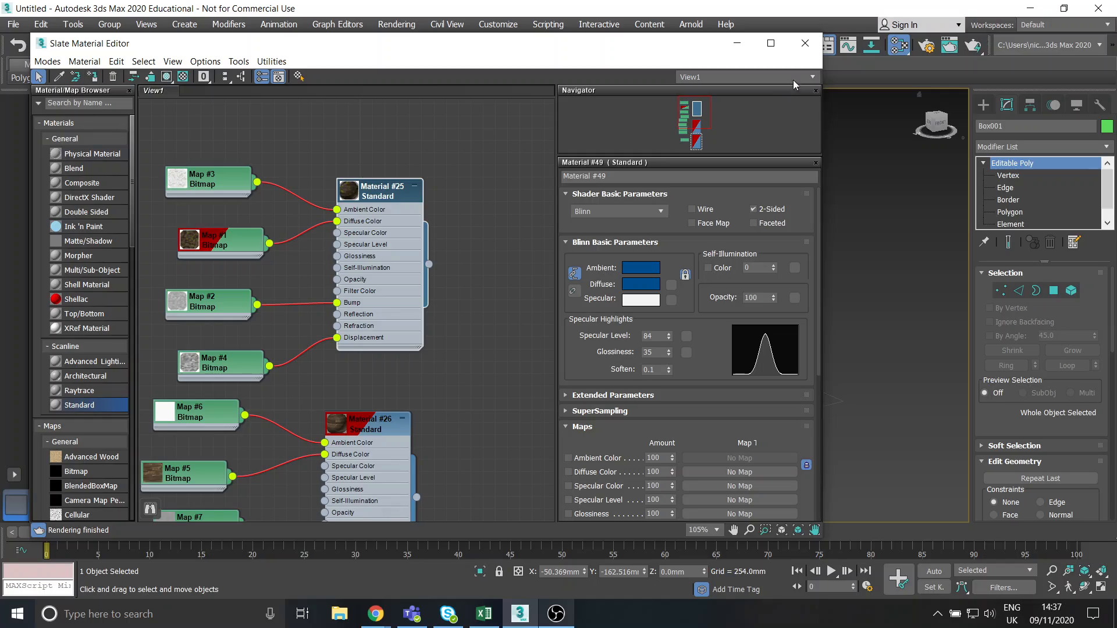
pyautogui.click(805, 43)
pyautogui.keyDown('alt'); pyautogui.moveTo(568, 232); pyautogui.dragTo(583, 237, button='middle'); pyautogui.keyUp('alt')
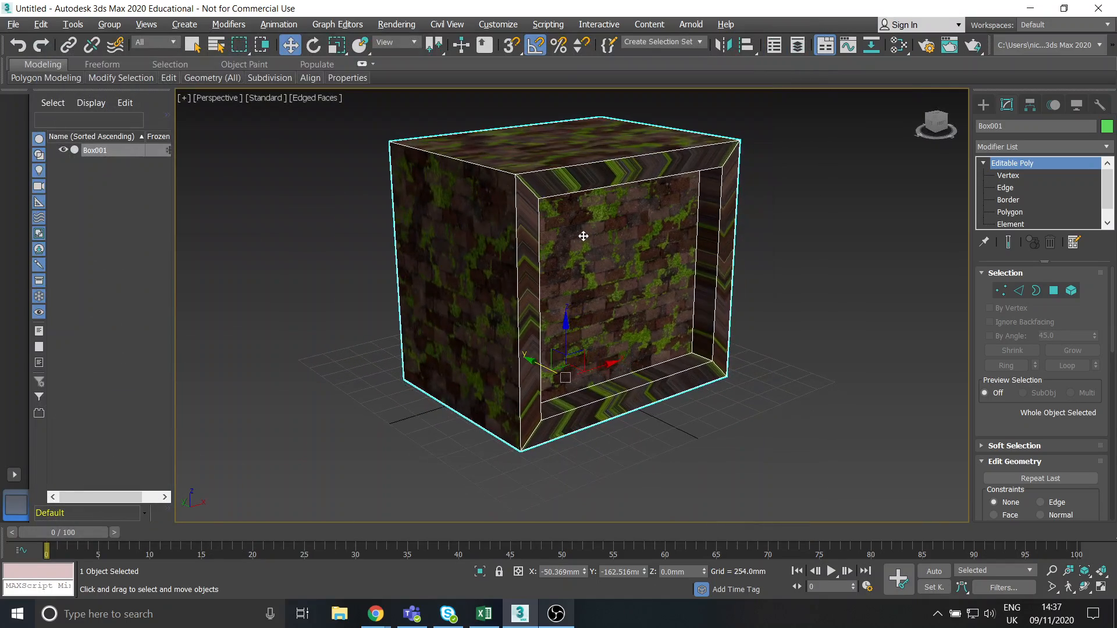
# Step: Examine how the brick texture is mapped on the frame and inner sides of the recess compared with the box's flat faces
pyautogui.click(774, 244)
pyautogui.scroll(3, 516, 249)
pyautogui.keyDown('alt'); pyautogui.moveTo(515, 249); pyautogui.dragTo(499, 185, button='middle'); pyautogui.keyUp('alt')
pyautogui.scroll(4, 499, 185)
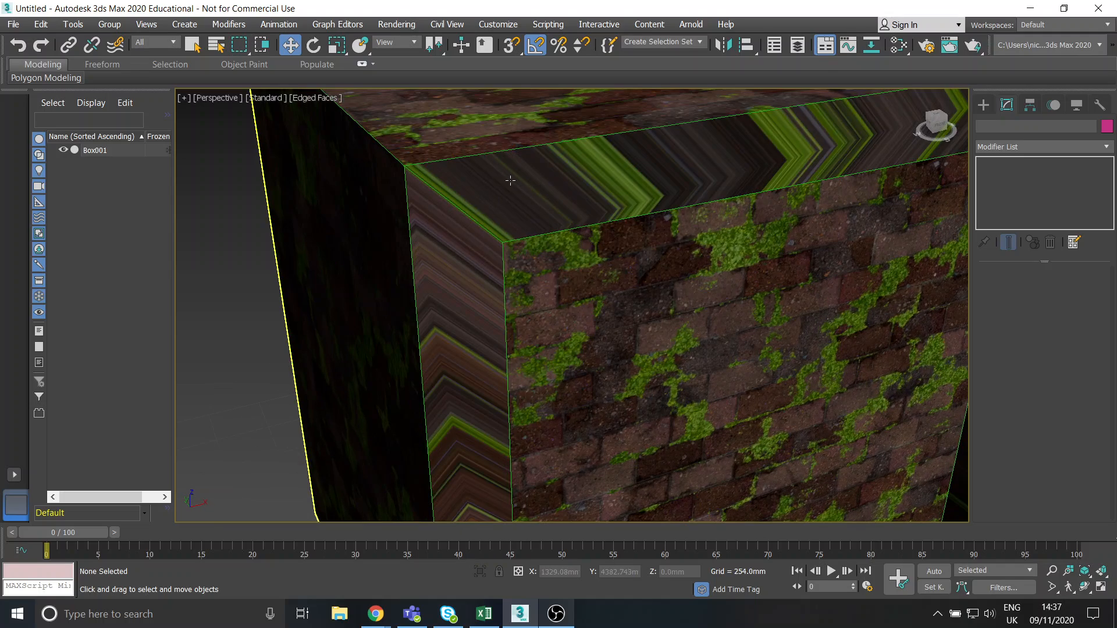
pyautogui.moveTo(657, 182); pyautogui.dragTo(442, 241, button='middle')
pyautogui.scroll(3, 582, 204)
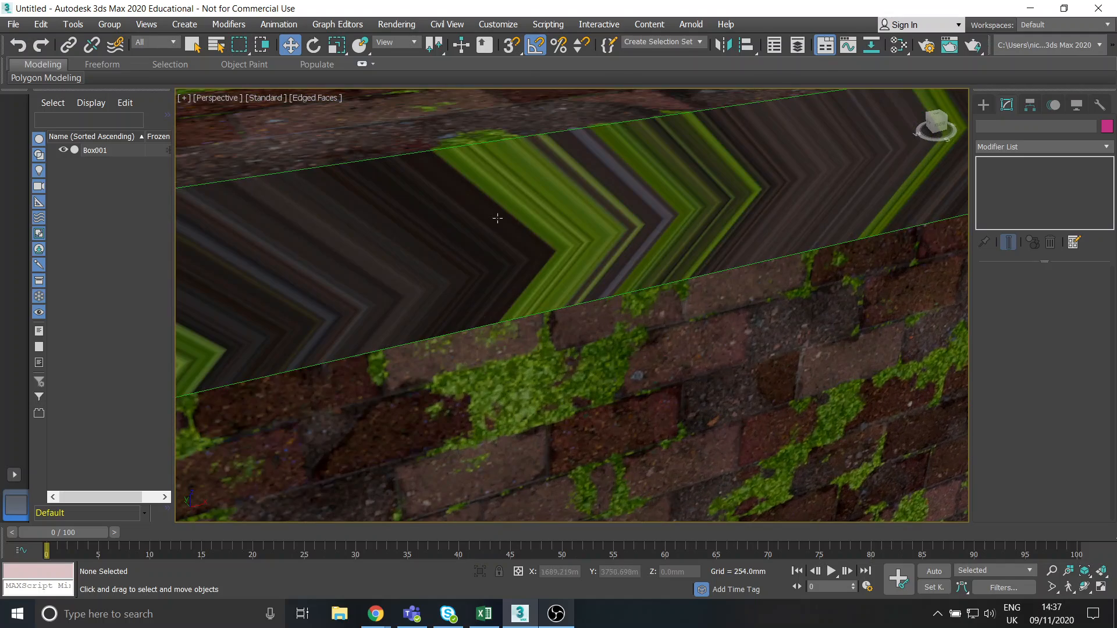
pyautogui.moveTo(704, 229); pyautogui.dragTo(512, 261, button='middle')
pyautogui.moveTo(730, 244); pyautogui.dragTo(588, 277, button='middle')
pyautogui.moveTo(711, 188); pyautogui.dragTo(820, 293, button='middle')
pyautogui.keyDown('alt'); pyautogui.moveTo(874, 315); pyautogui.dragTo(775, 331, button='middle'); pyautogui.keyUp('alt')
pyautogui.scroll(-4, 692, 282)
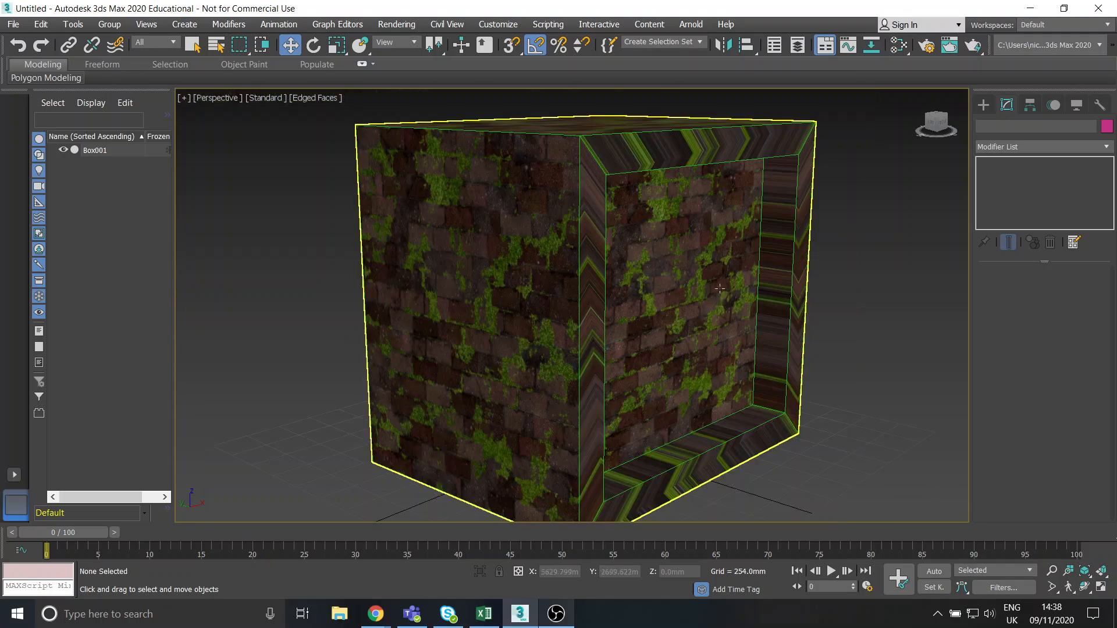
pyautogui.keyDown('alt'); pyautogui.moveTo(693, 281); pyautogui.dragTo(592, 266, button='middle'); pyautogui.keyUp('alt')
# Step: Add a UVW Map modifier to the textured box
pyautogui.click(575, 285)
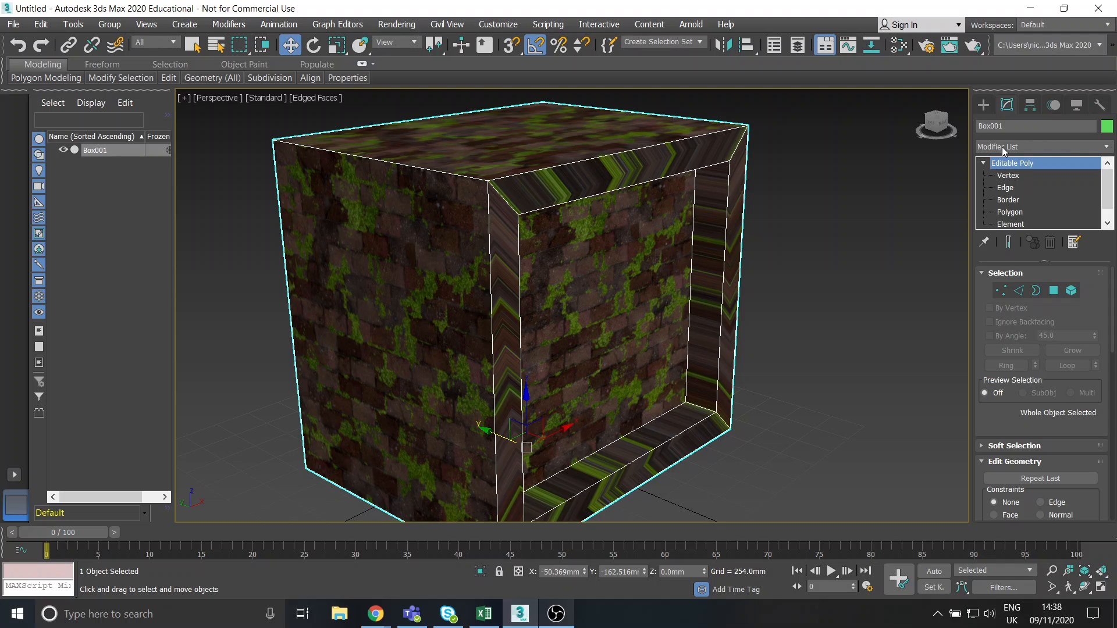
pyautogui.click(1106, 149)
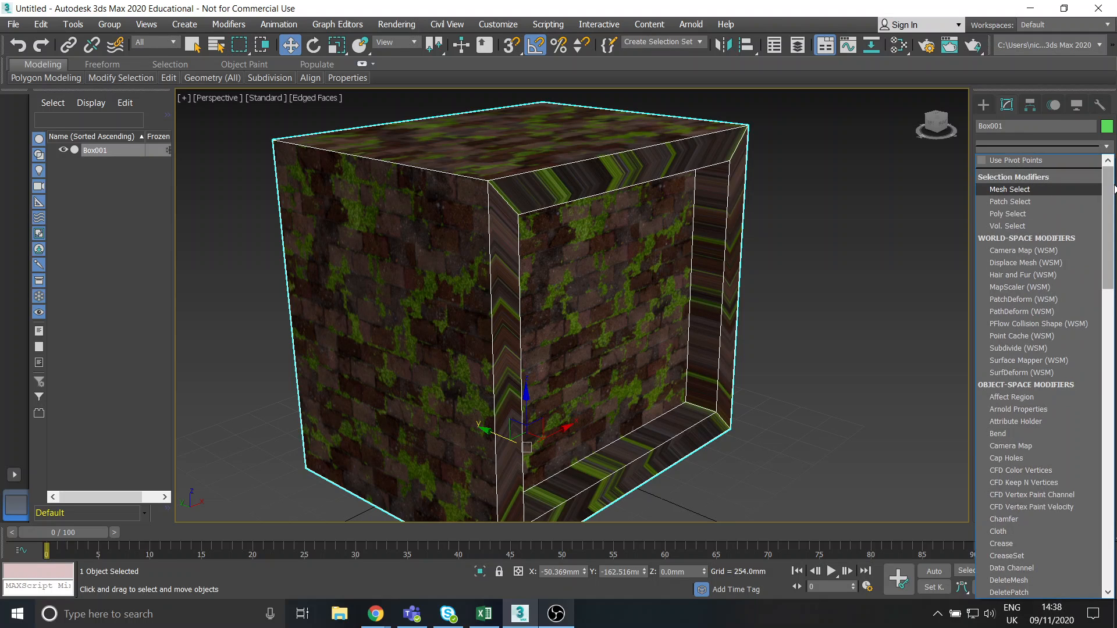
pyautogui.moveTo(1108, 187); pyautogui.dragTo(1073, 440)
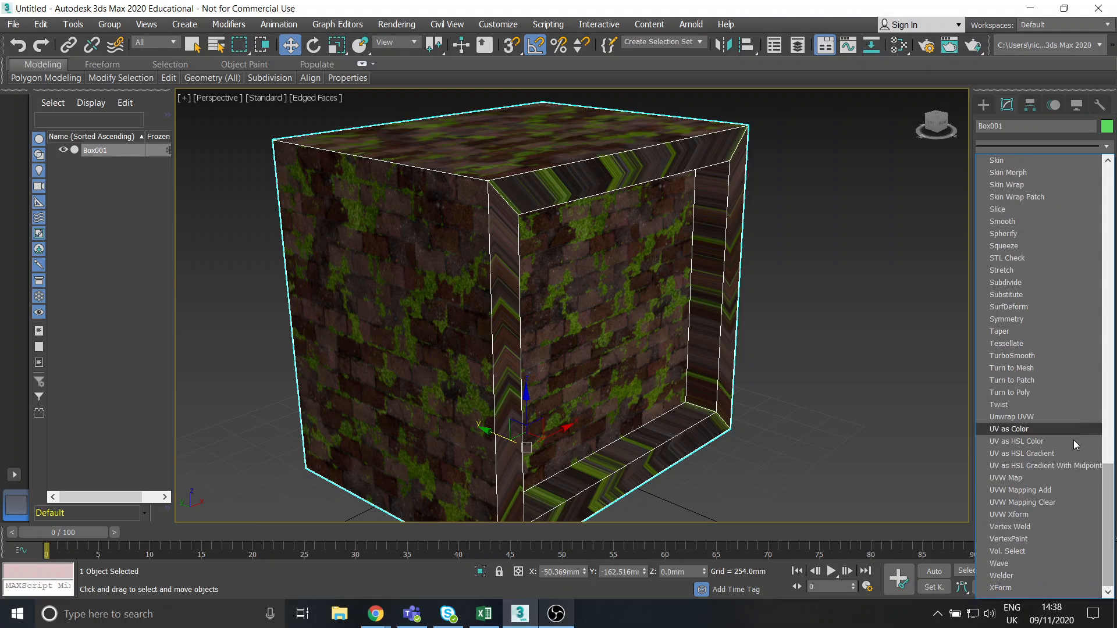
pyautogui.click(1018, 480)
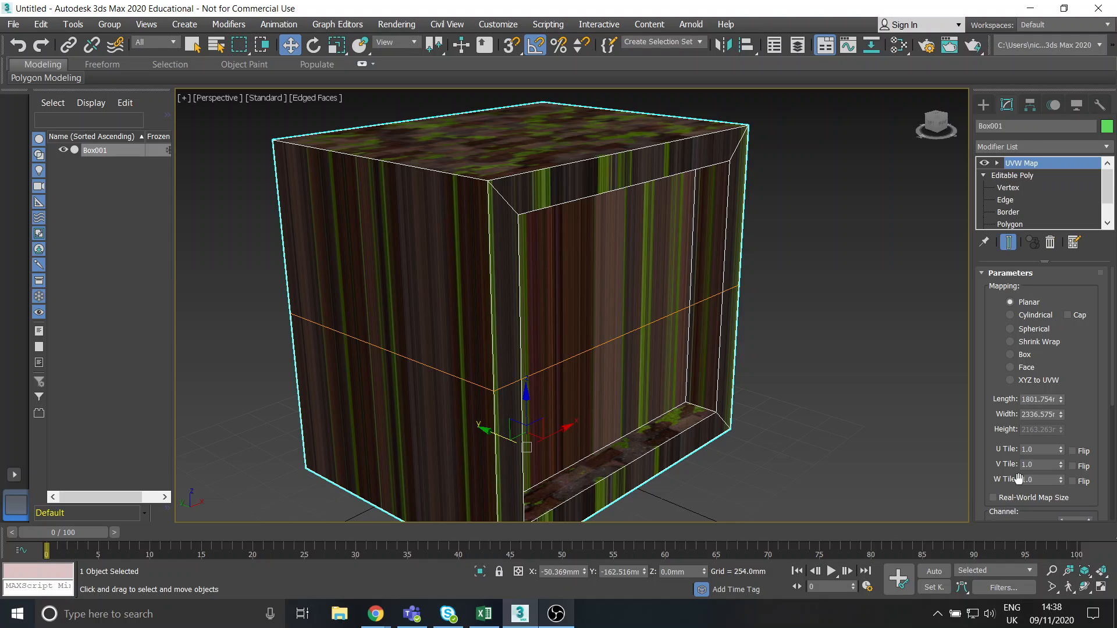
# Step: Set the UVW Map modifier's mapping type to Box
pyautogui.moveTo(769, 330); pyautogui.dragTo(782, 304, button='middle')
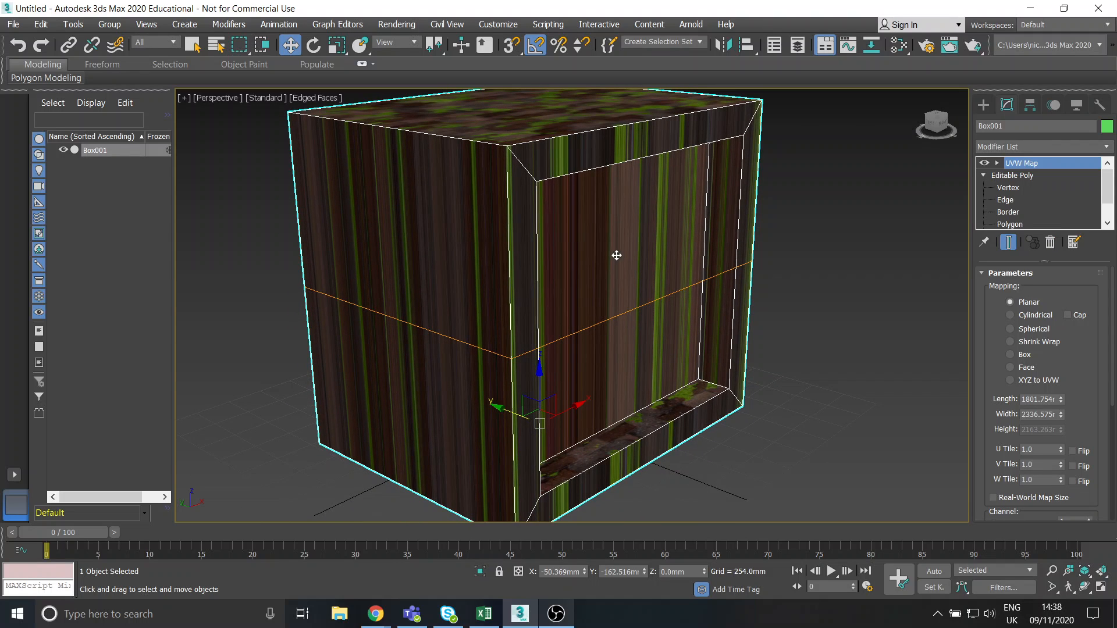
pyautogui.moveTo(637, 247); pyautogui.dragTo(608, 253, button='middle')
pyautogui.moveTo(822, 286); pyautogui.dragTo(830, 278, button='middle')
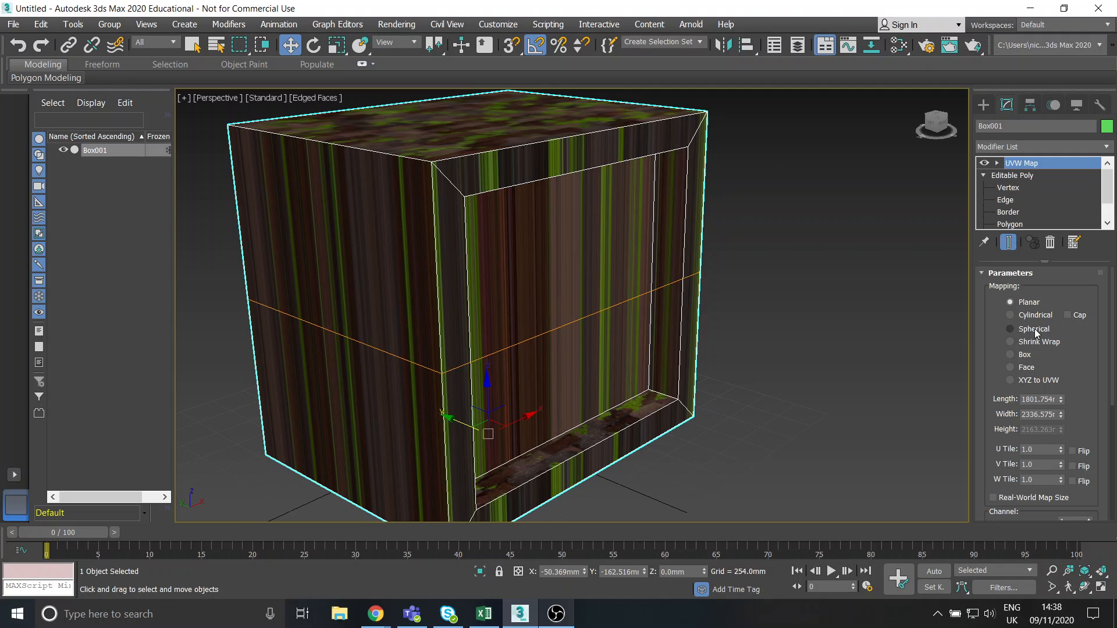
pyautogui.click(1011, 354)
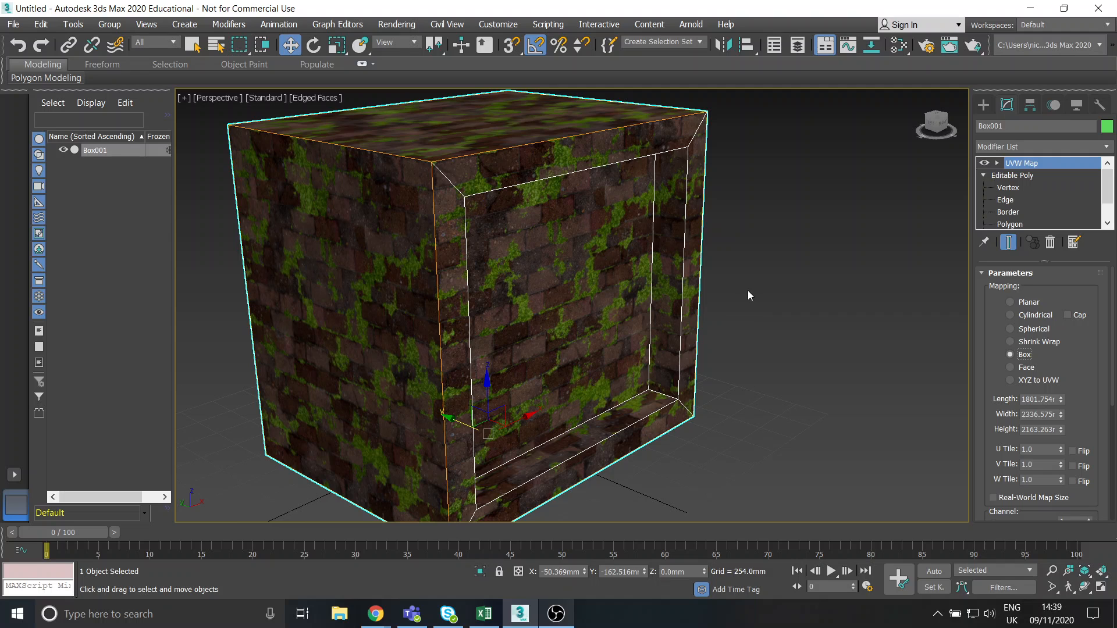
# Step: Inspect the brick texture across the recess, frame and outer faces of the box from close up and from several angles
pyautogui.click(749, 315)
pyautogui.scroll(6, 644, 294)
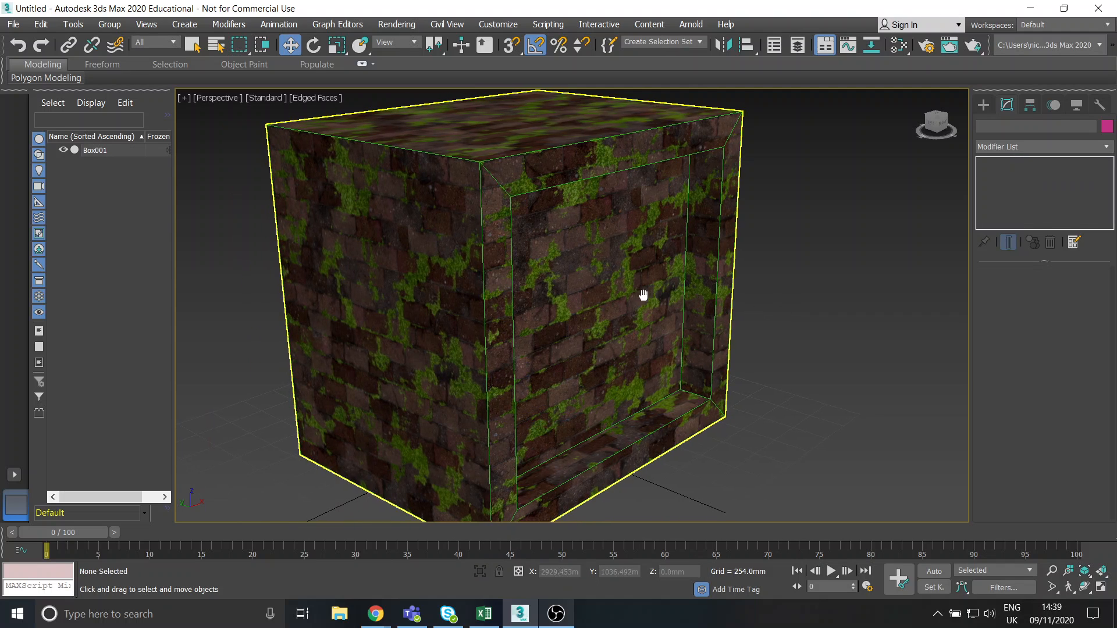
pyautogui.scroll(5, 679, 260)
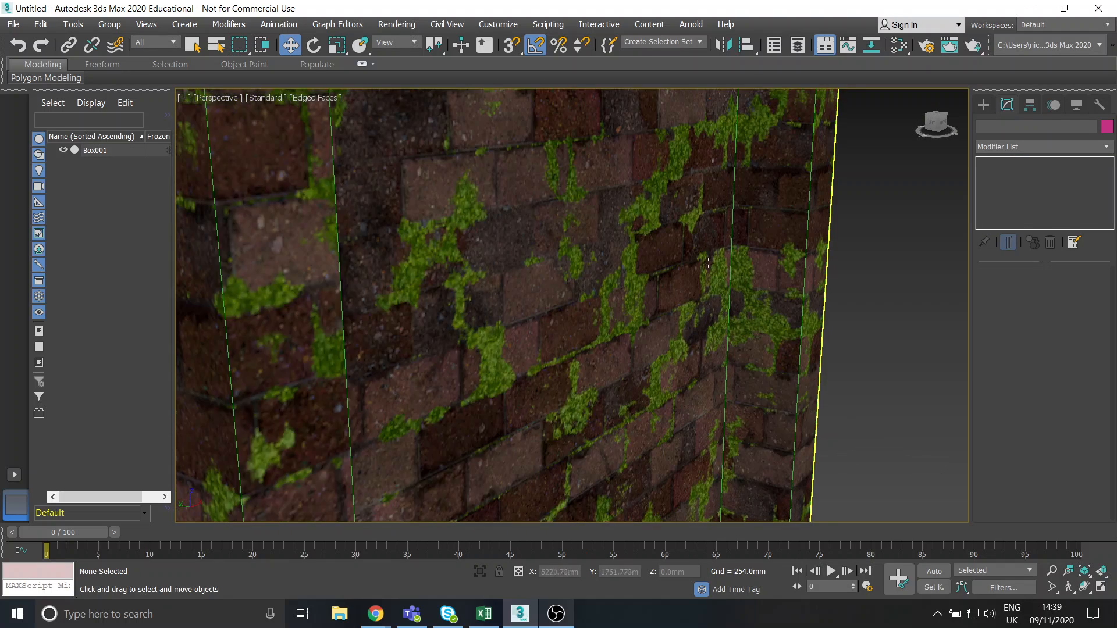
pyautogui.scroll(2, 662, 292)
pyautogui.scroll(-4, 650, 316)
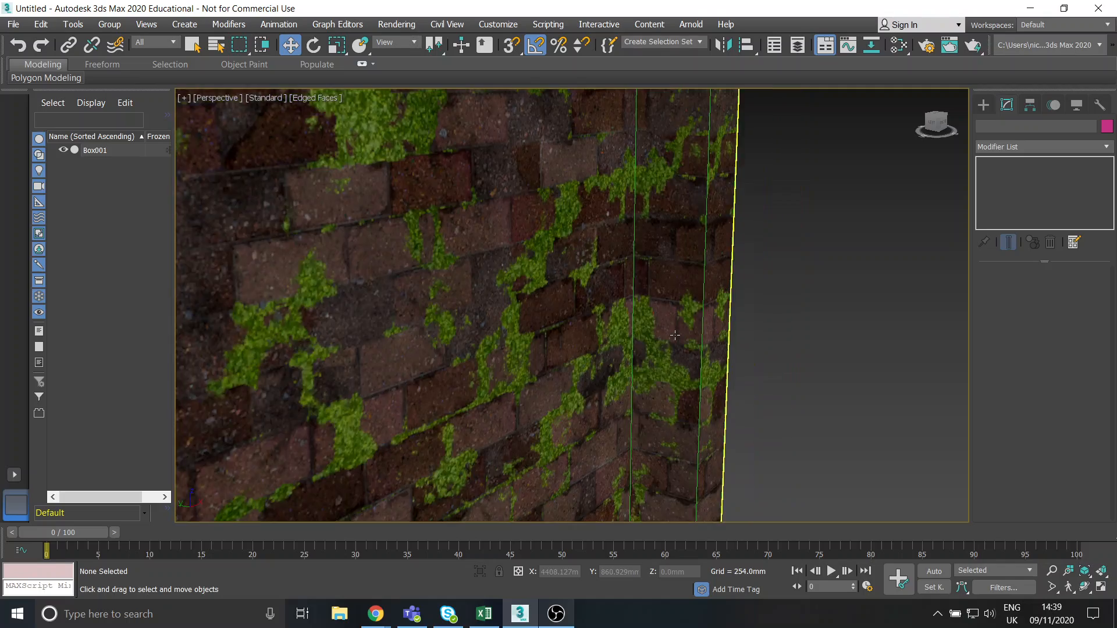
pyautogui.moveTo(649, 316)
pyautogui.keyDown('alt'); pyautogui.mouseDown(button='middle')
pyautogui.moveTo(605, 321)
pyautogui.moveTo(662, 338)
pyautogui.moveTo(692, 381)
pyautogui.moveTo(731, 341)
pyautogui.moveTo(655, 356)
pyautogui.moveTo(660, 310)
pyautogui.moveTo(646, 321)
pyautogui.mouseUp(button='middle'); pyautogui.keyUp('alt')
pyautogui.scroll(-5, 659, 329)
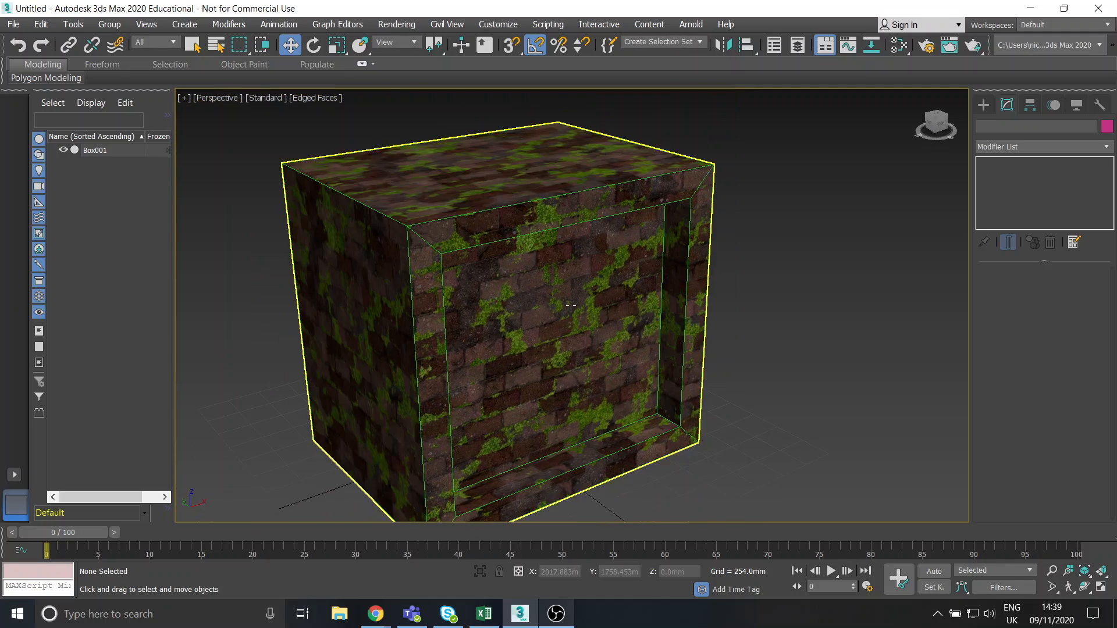
pyautogui.click(596, 349)
pyautogui.keyDown('alt'); pyautogui.moveTo(596, 349); pyautogui.dragTo(616, 320, button='middle'); pyautogui.keyUp('alt')
pyautogui.scroll(6, 614, 320)
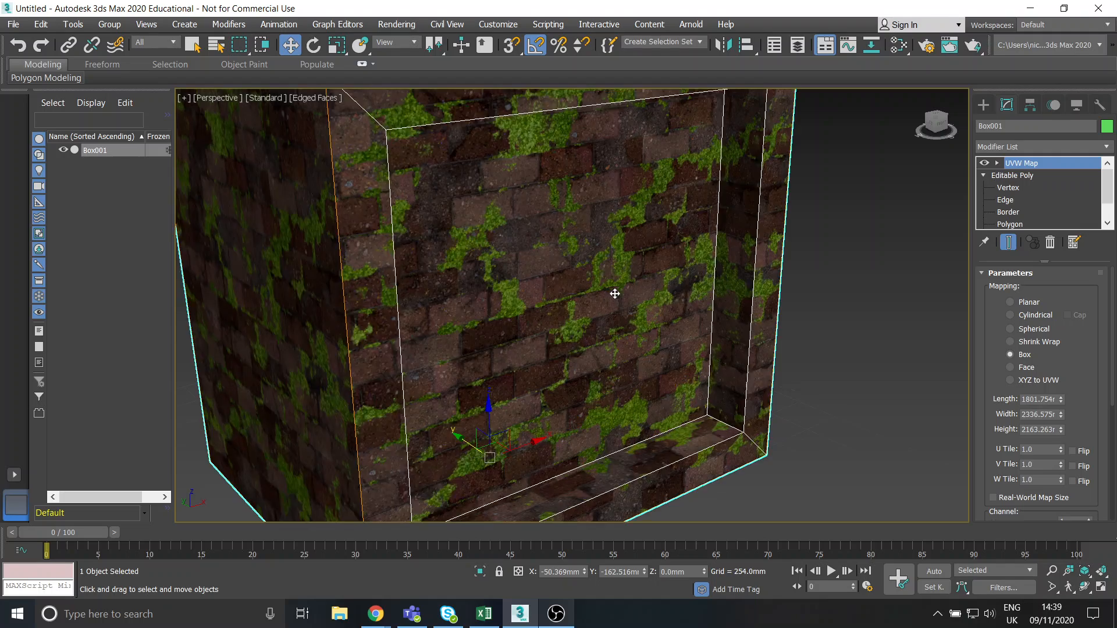
pyautogui.scroll(-5, 646, 259)
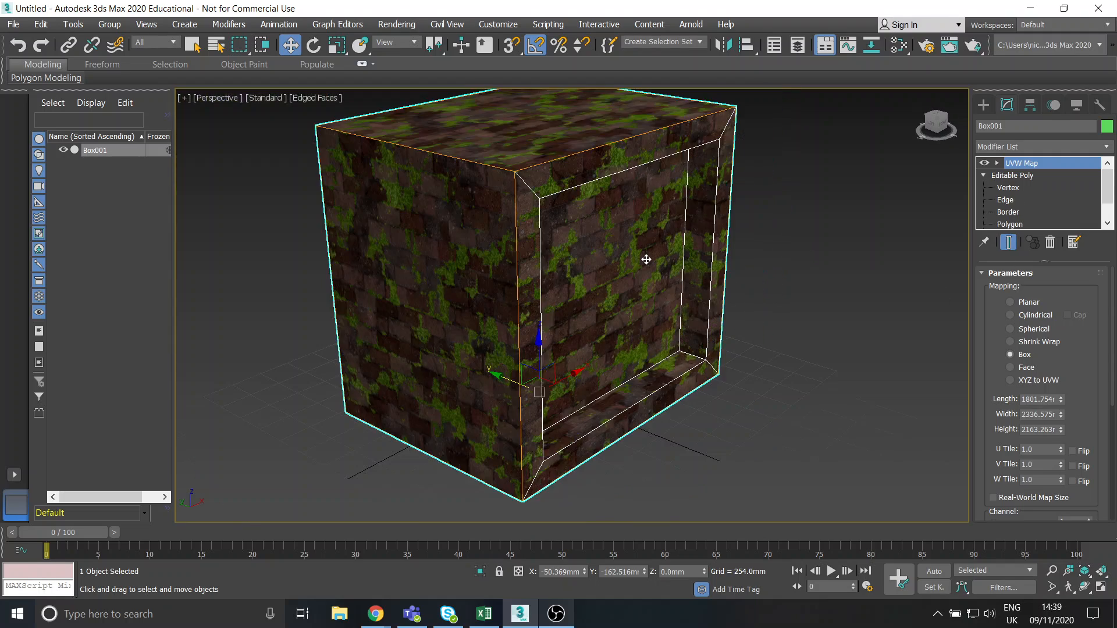
pyautogui.scroll(4, 617, 250)
pyautogui.scroll(-3, 623, 249)
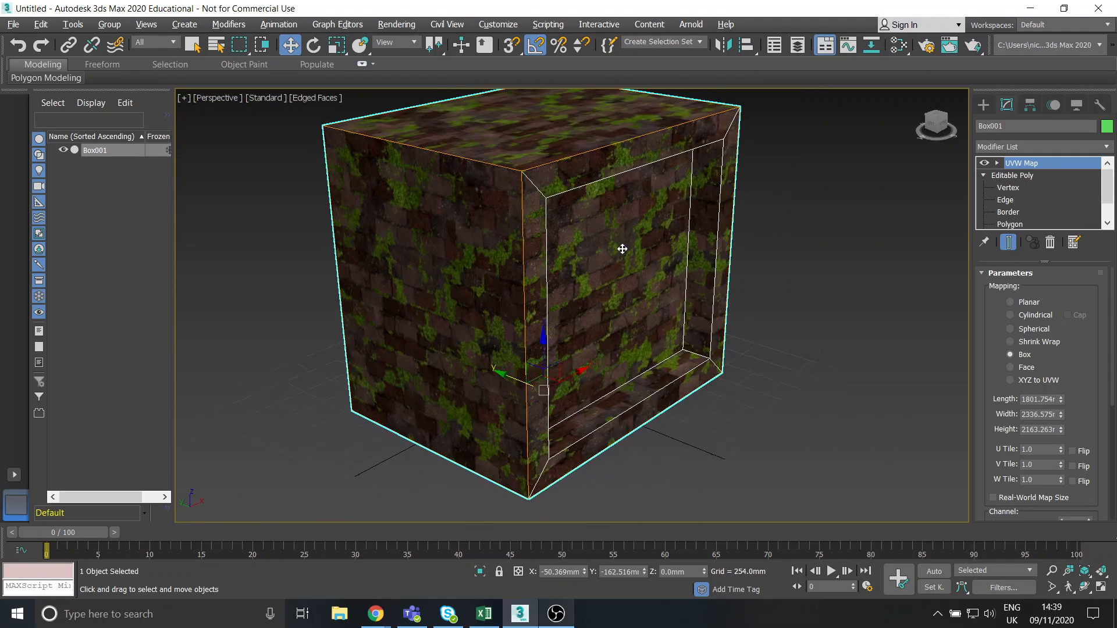
# Step: Enter the Polygon level of the Editable Poly beneath the UVW Map modifier and test selecting the recess's back face
pyautogui.scroll(3, 630, 249)
pyautogui.scroll(-3, 613, 245)
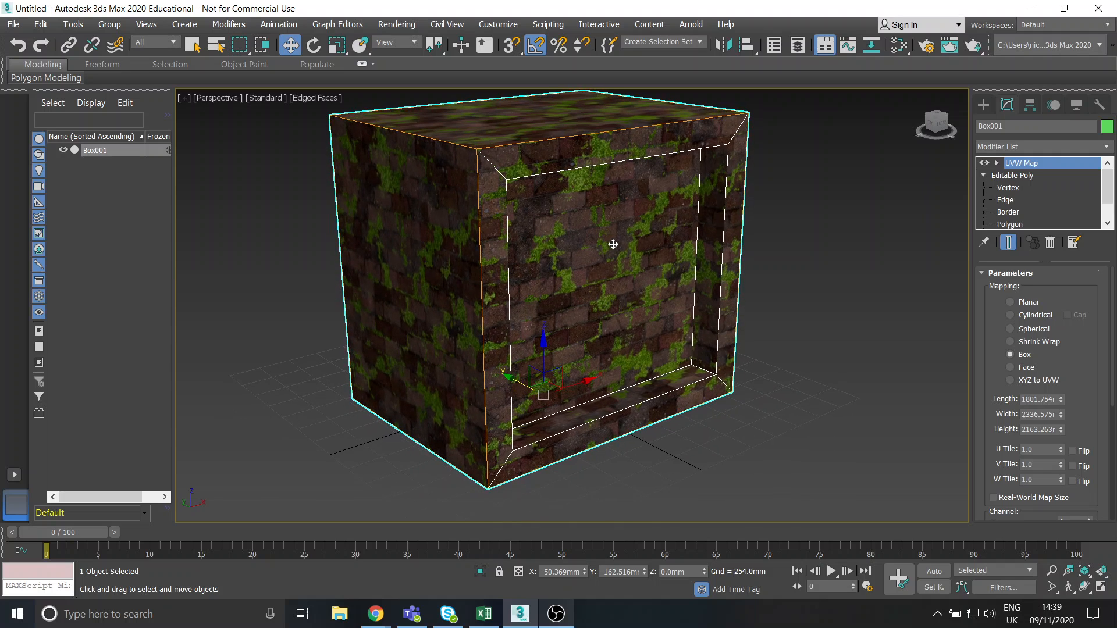
pyautogui.scroll(-2, 1046, 211)
pyautogui.click(1012, 200)
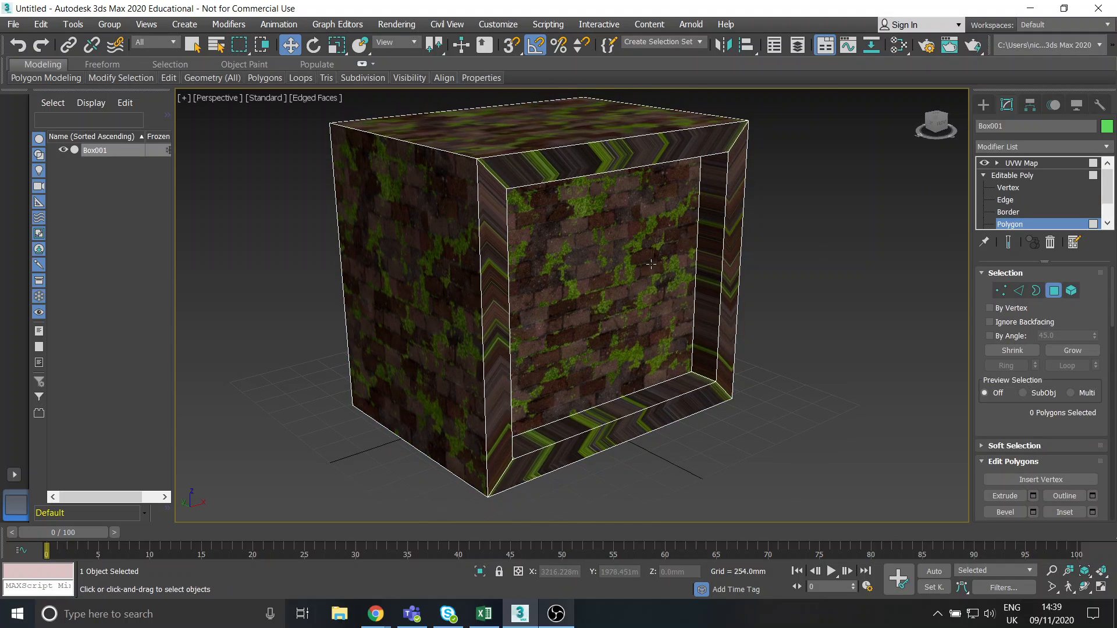
pyautogui.scroll(3, 594, 223)
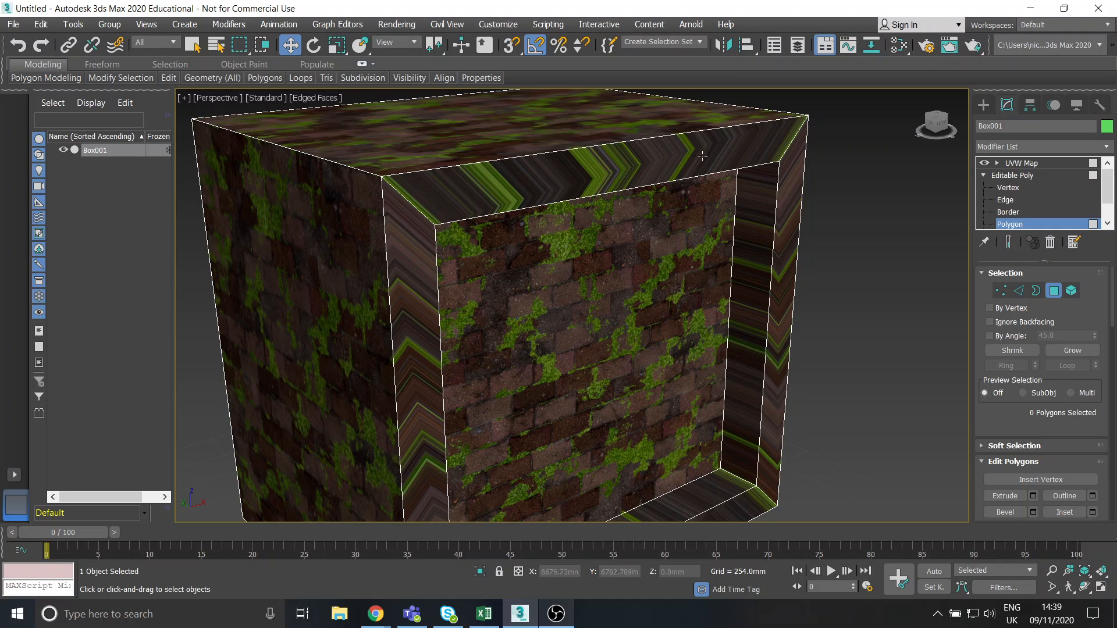
pyautogui.click(683, 267)
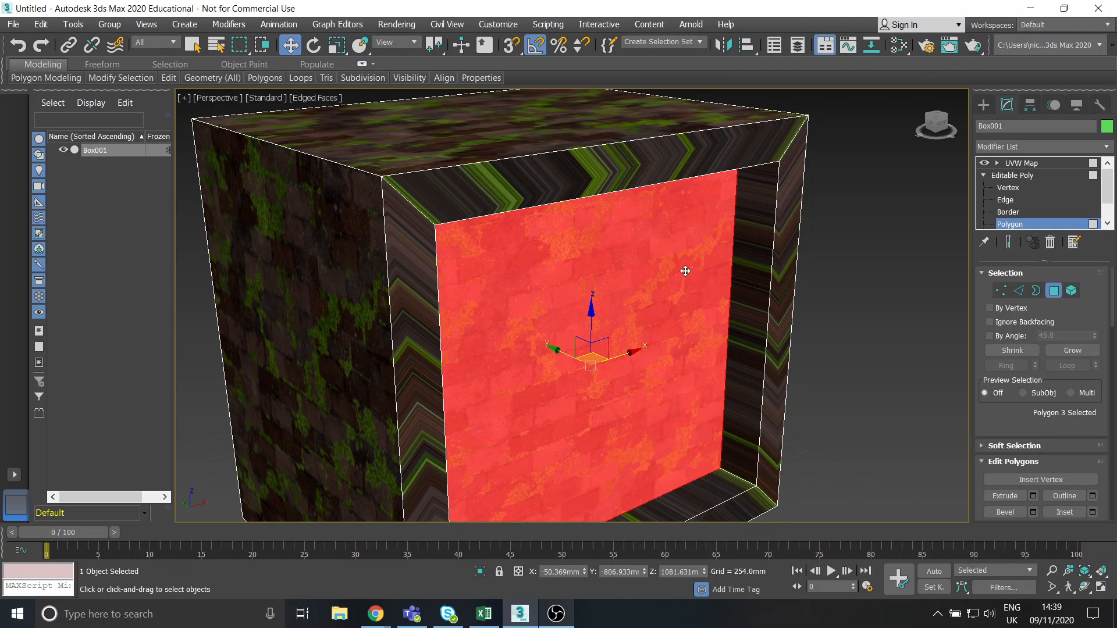
pyautogui.click(846, 269)
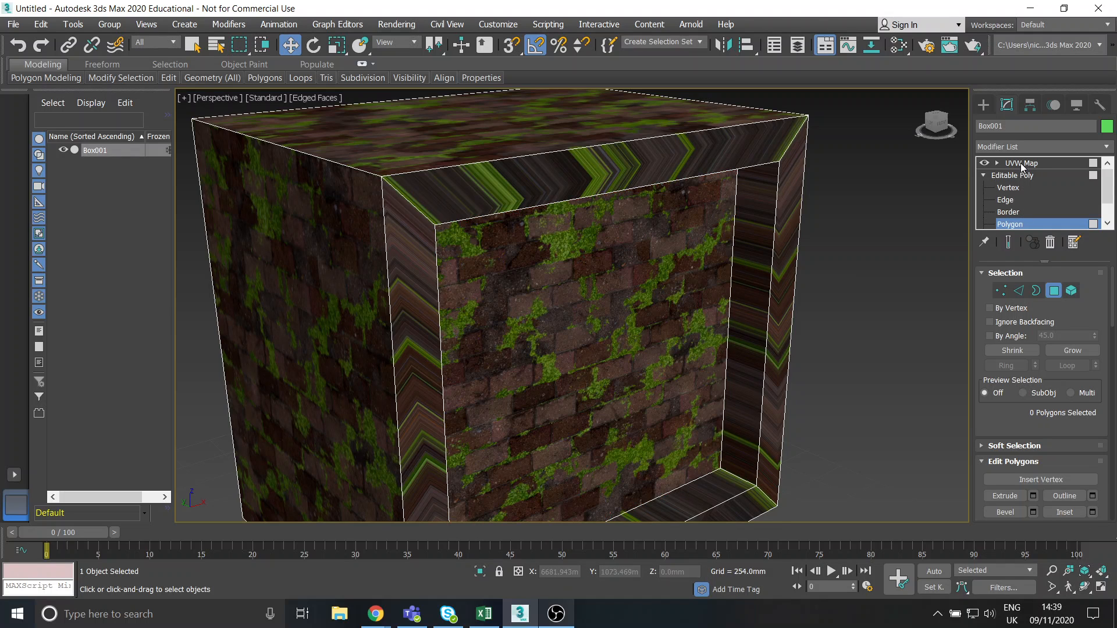
# Step: Turn on Show End Result, test selecting the recess's back face, and turn Show End Result off again
pyautogui.click(1008, 243)
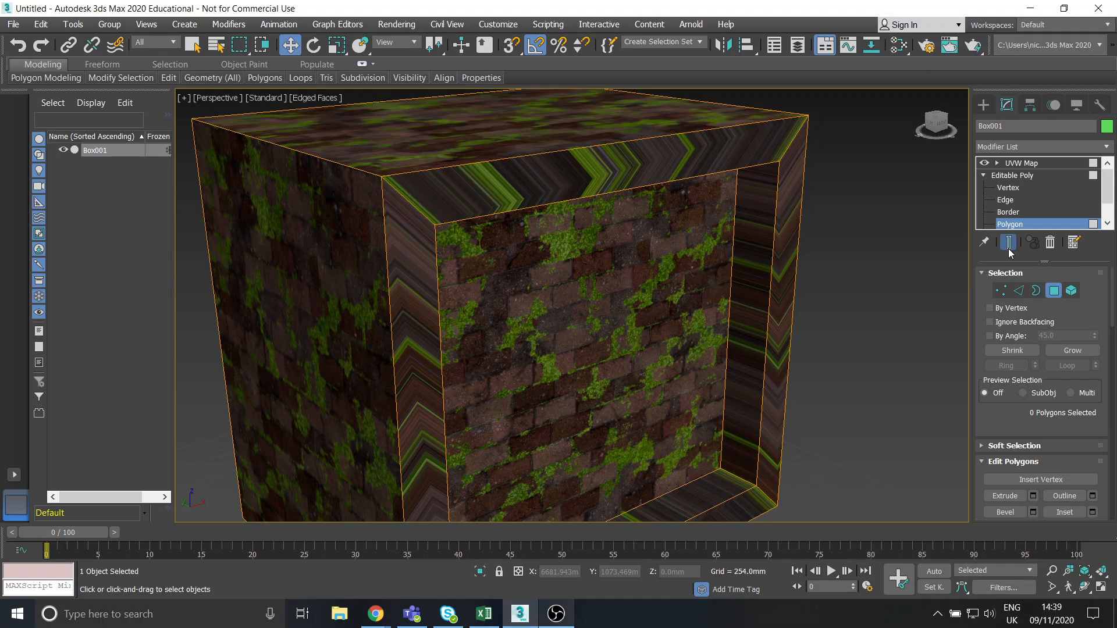
pyautogui.click(637, 304)
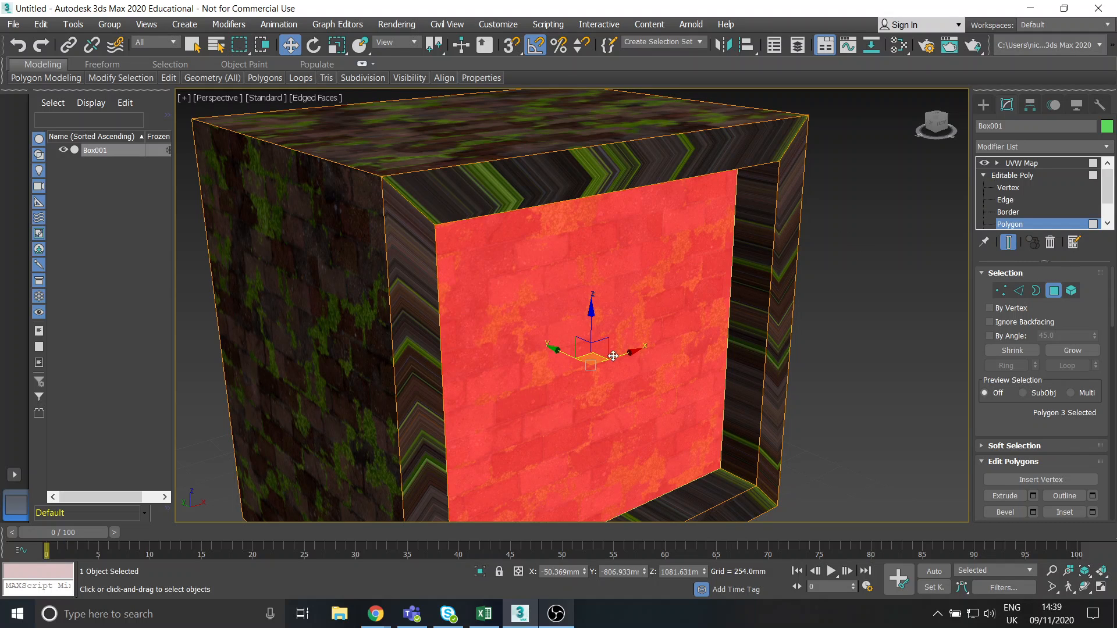
pyautogui.keyDown('alt'); pyautogui.moveTo(662, 381); pyautogui.dragTo(669, 284, button='middle'); pyautogui.keyUp('alt')
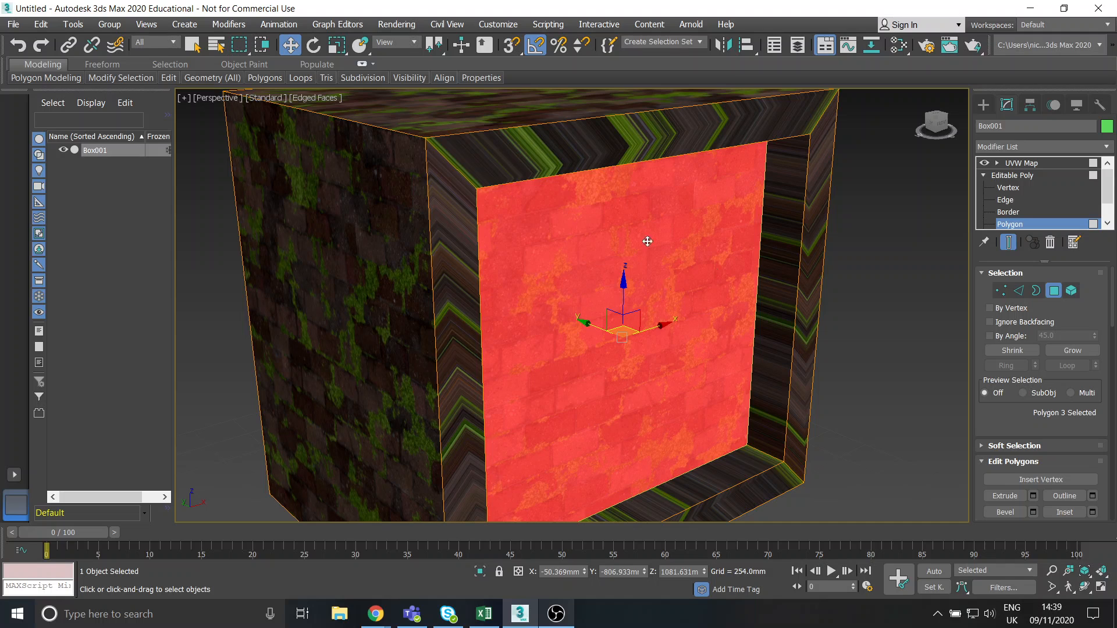
pyautogui.click(878, 248)
pyautogui.click(1009, 243)
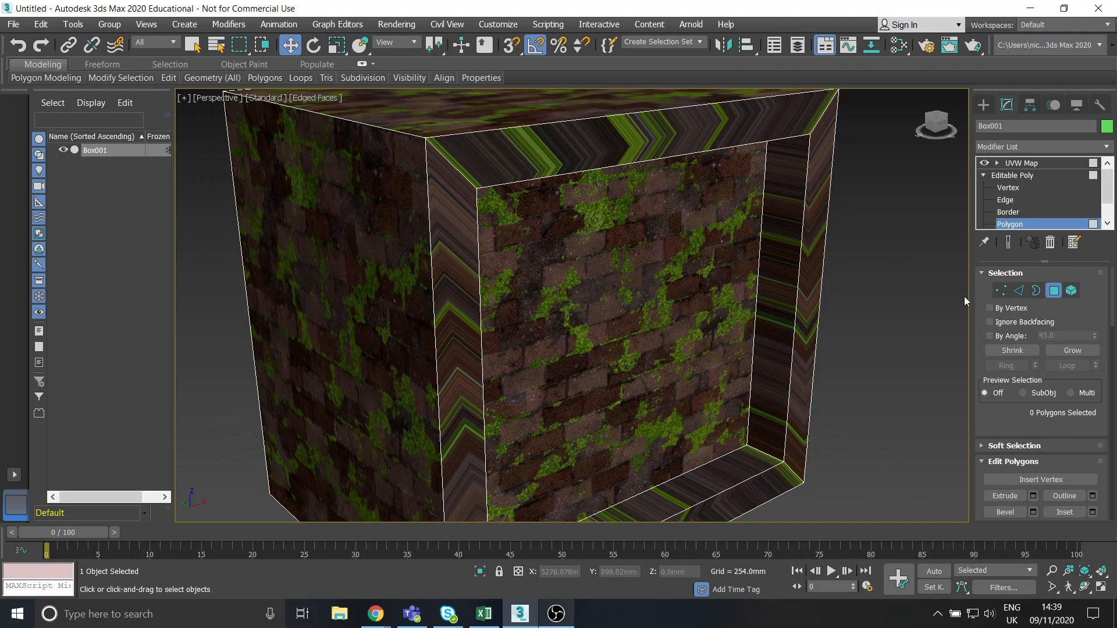
# Step: Select the recess's back face and try an Inset on it with Show End Result off
pyautogui.click(658, 267)
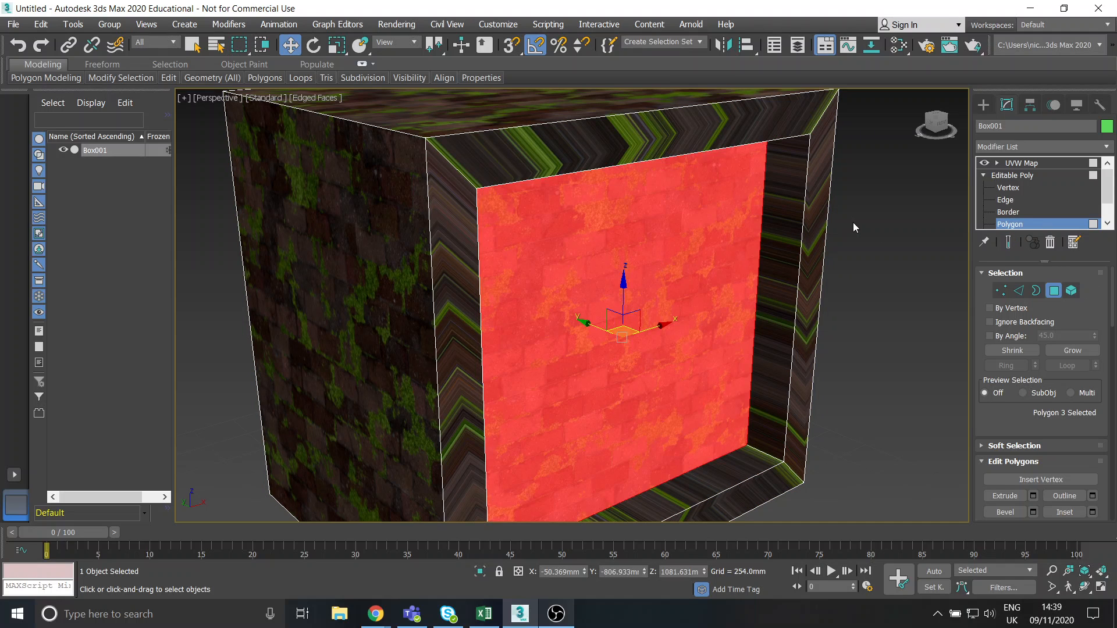
pyautogui.scroll(-3, 1004, 426)
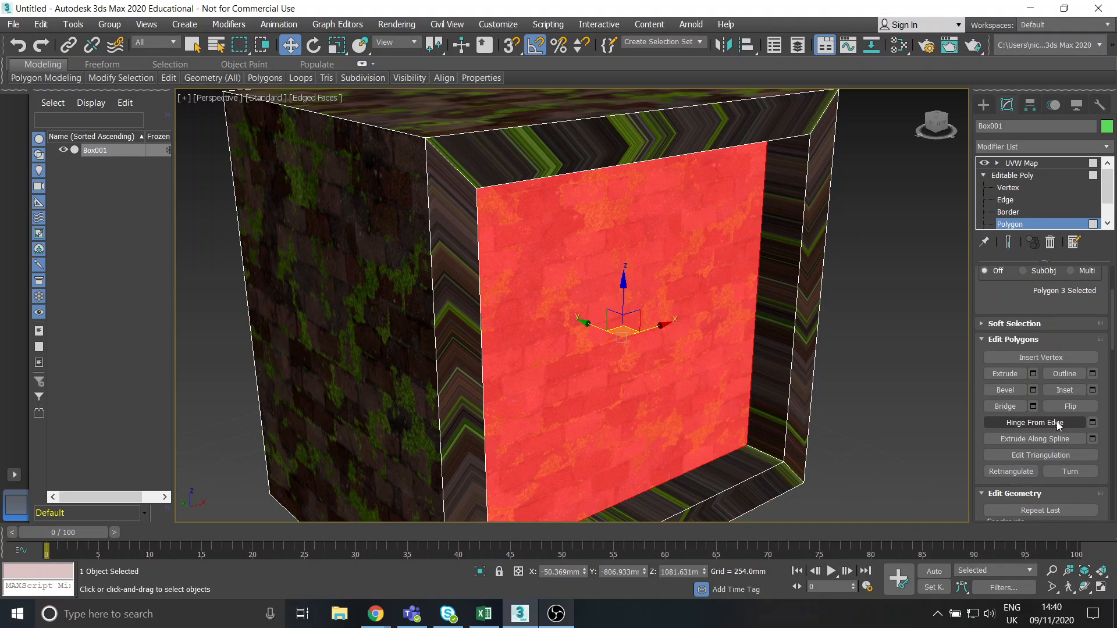
pyautogui.click(1065, 390)
pyautogui.moveTo(640, 304); pyautogui.dragTo(648, 338)
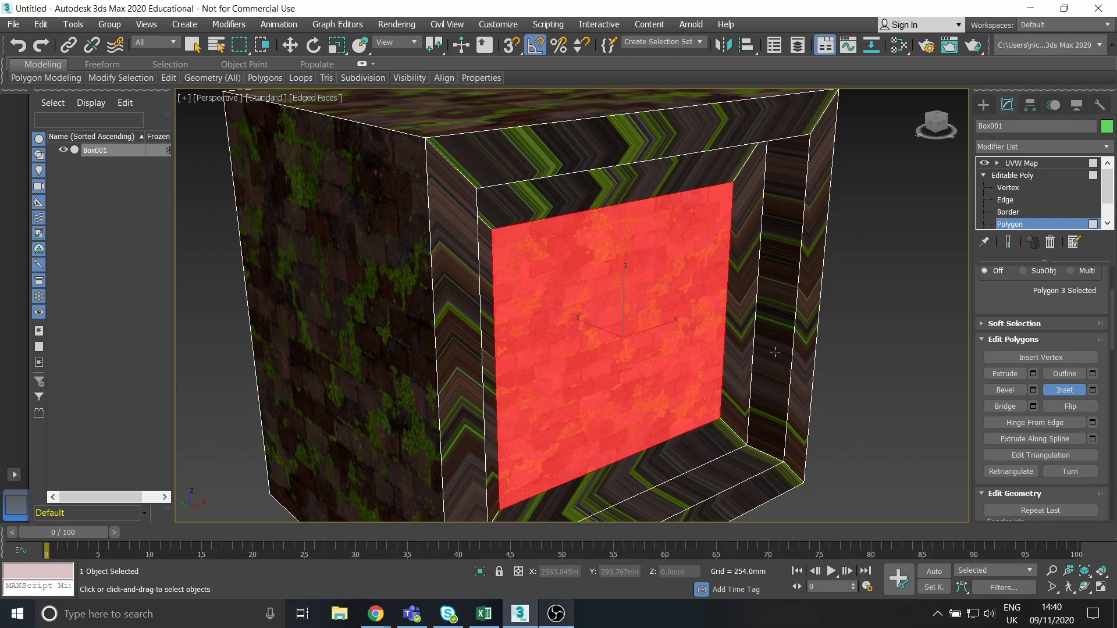
pyautogui.moveTo(775, 352); pyautogui.dragTo(951, 290)
# Step: Try insetting the recess's back face with Show End Result on, and switch the end result display back off
pyautogui.click(1009, 245)
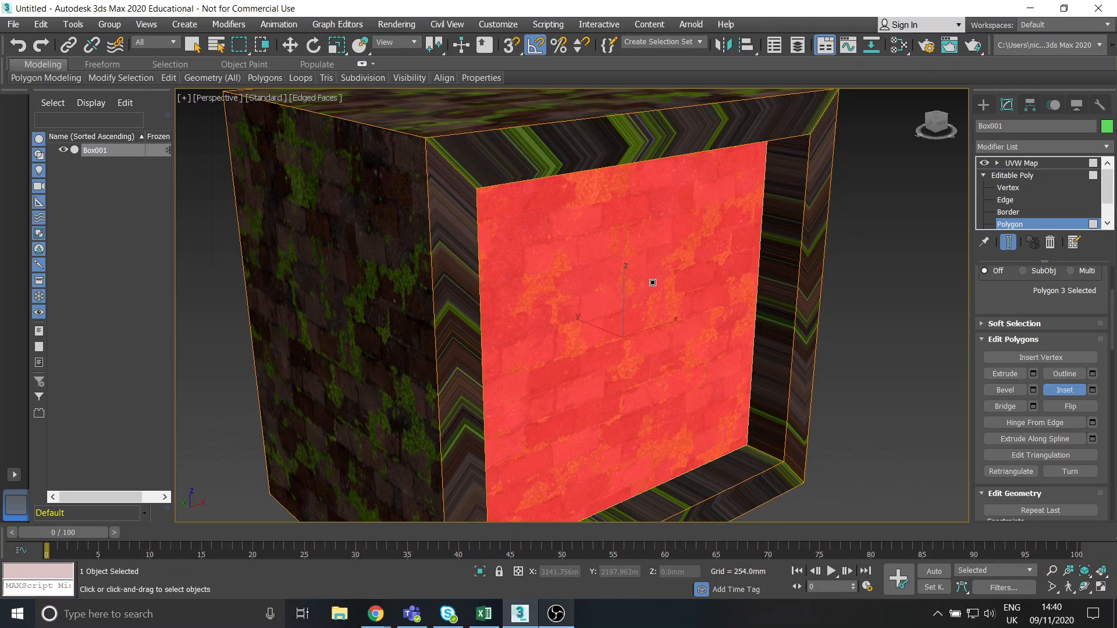
pyautogui.moveTo(652, 283); pyautogui.dragTo(638, 342)
pyautogui.rightClick(637, 342)
pyautogui.click(1009, 243)
# Step: Inset the recess's back face and bevel the resulting inner face deeper into the box
pyautogui.moveTo(635, 258); pyautogui.dragTo(654, 389)
pyautogui.click(1004, 389)
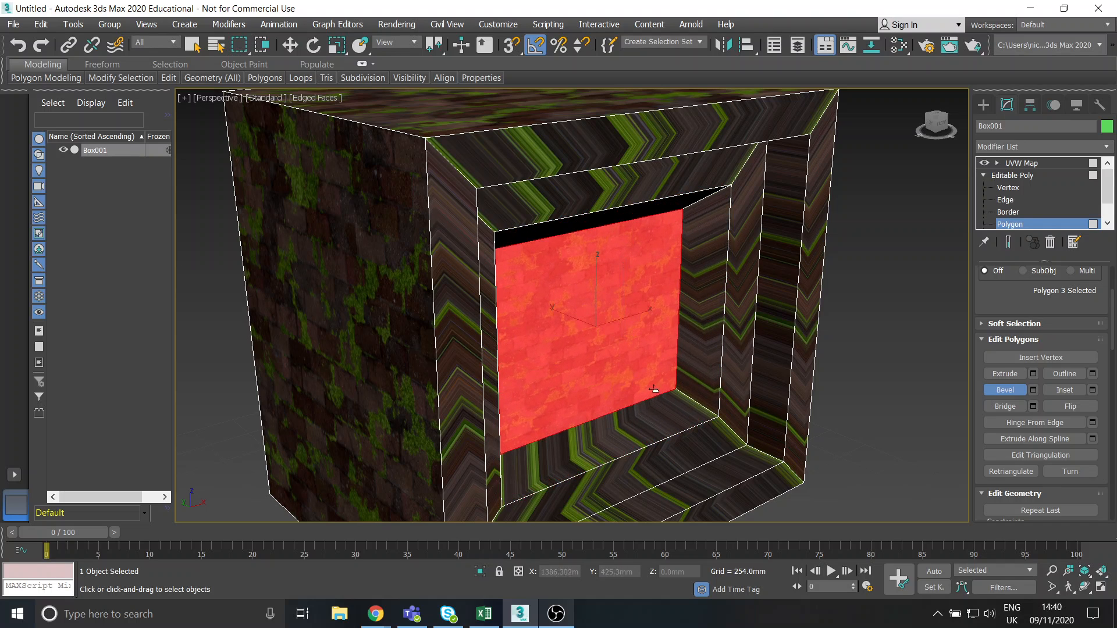
# Step: Extrude the beveled inner face outward as a block and leave the Polygon level of the Editable Poly
pyautogui.click(1004, 374)
pyautogui.moveTo(620, 304); pyautogui.dragTo(608, 249)
pyautogui.press('w')
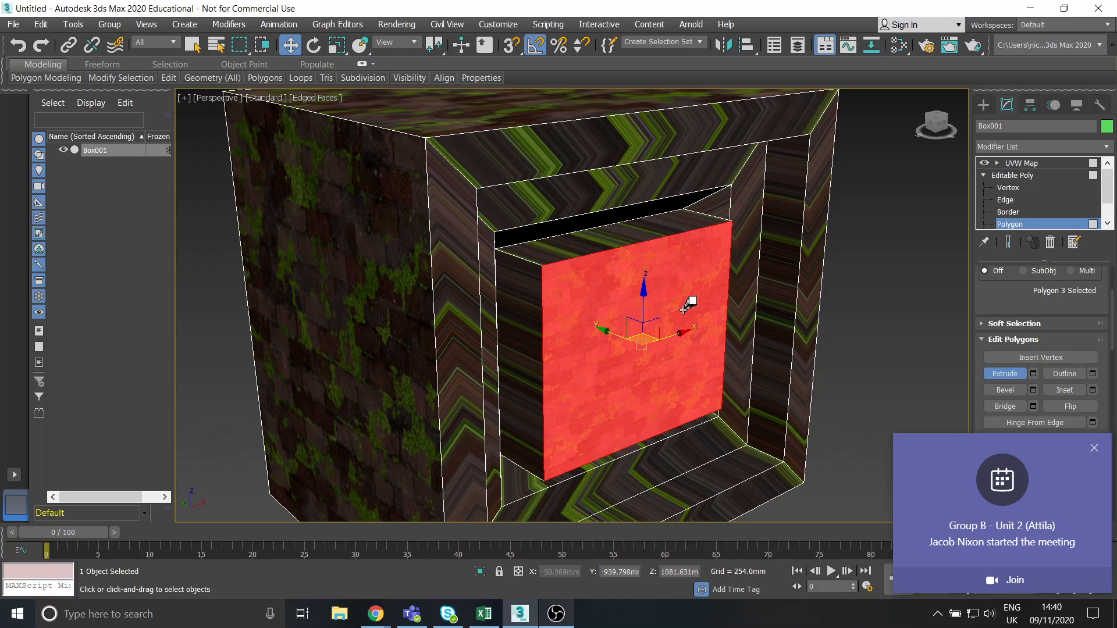
pyautogui.click(893, 277)
pyautogui.moveTo(725, 303)
pyautogui.mouseDown(button='middle')
pyautogui.moveTo(748, 312)
pyautogui.moveTo(734, 316)
pyautogui.mouseUp(button='middle')
pyautogui.click(1010, 175)
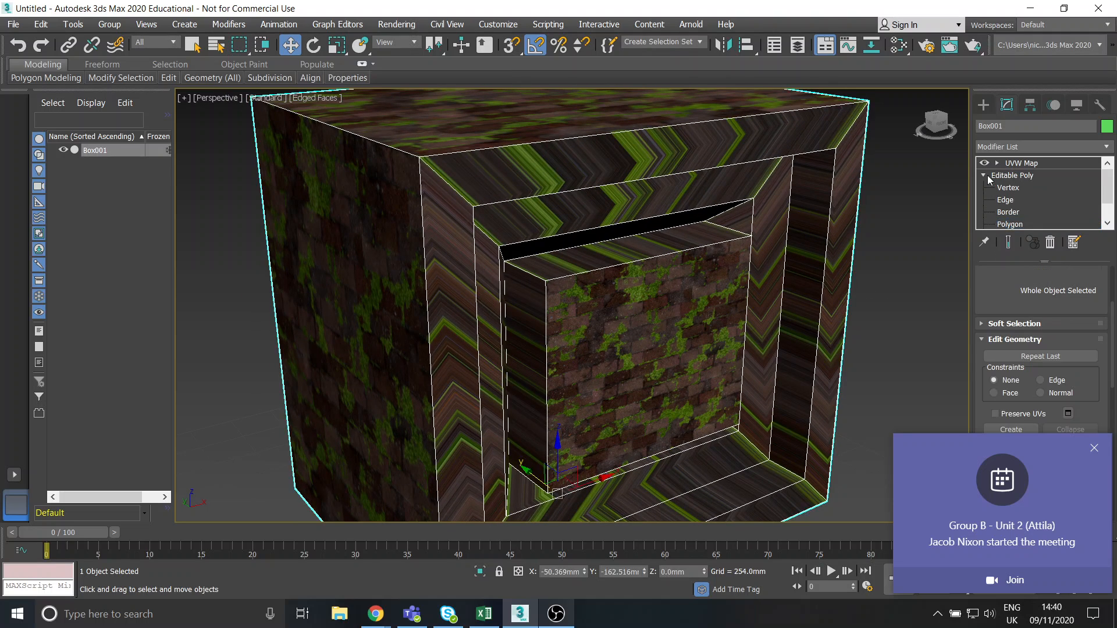
# Step: Examine the brick mapping on the new inset, beveled and extruded faces from several angles with the end result shown
pyautogui.click(895, 235)
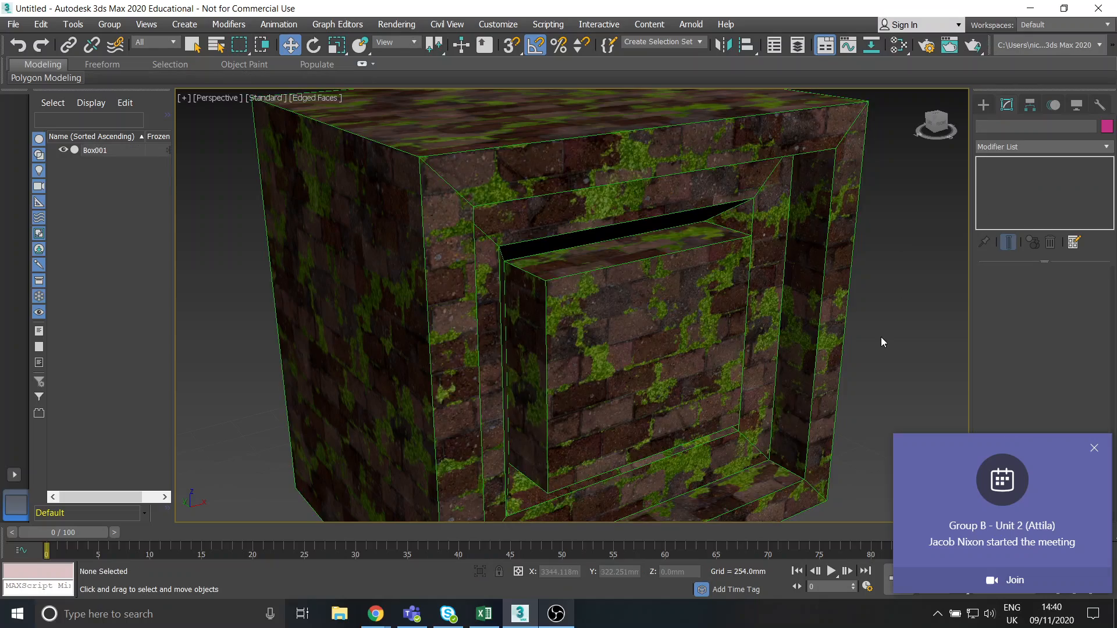
pyautogui.keyDown('alt'); pyautogui.moveTo(881, 336); pyautogui.dragTo(840, 270, button='middle'); pyautogui.keyUp('alt')
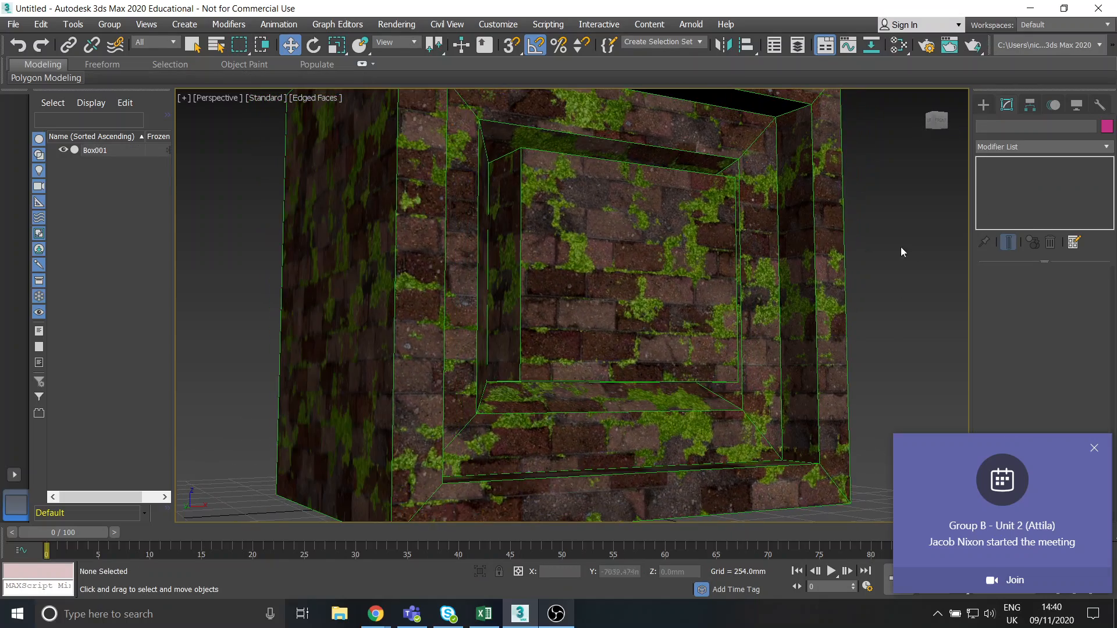
pyautogui.click(840, 269)
pyautogui.keyDown('alt'); pyautogui.moveTo(573, 255); pyautogui.dragTo(750, 379, button='middle'); pyautogui.keyUp('alt')
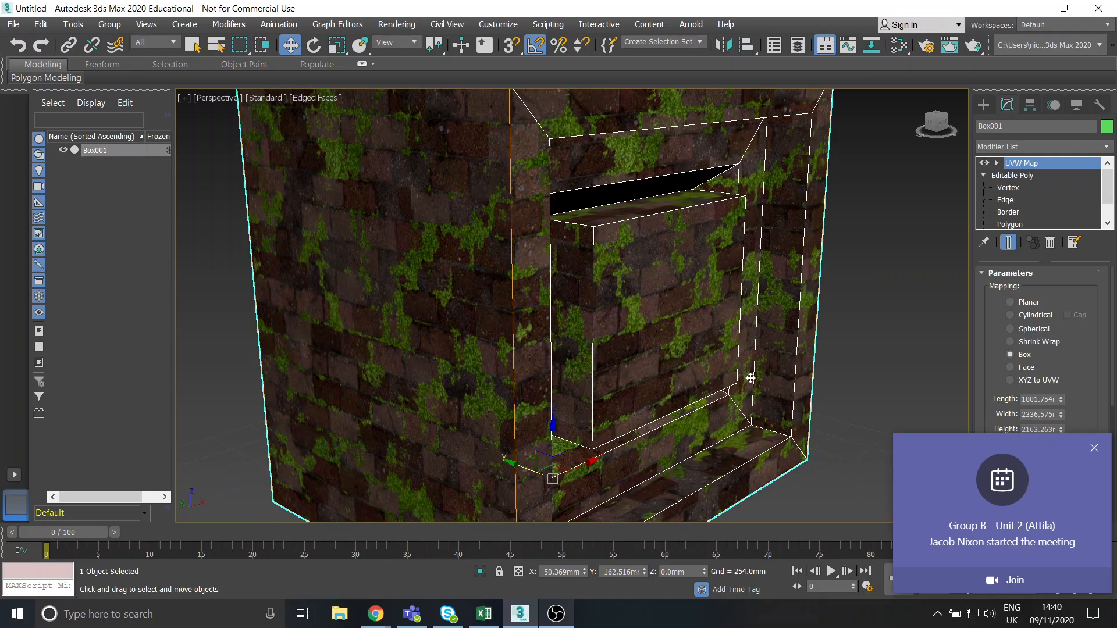
pyautogui.click(1096, 449)
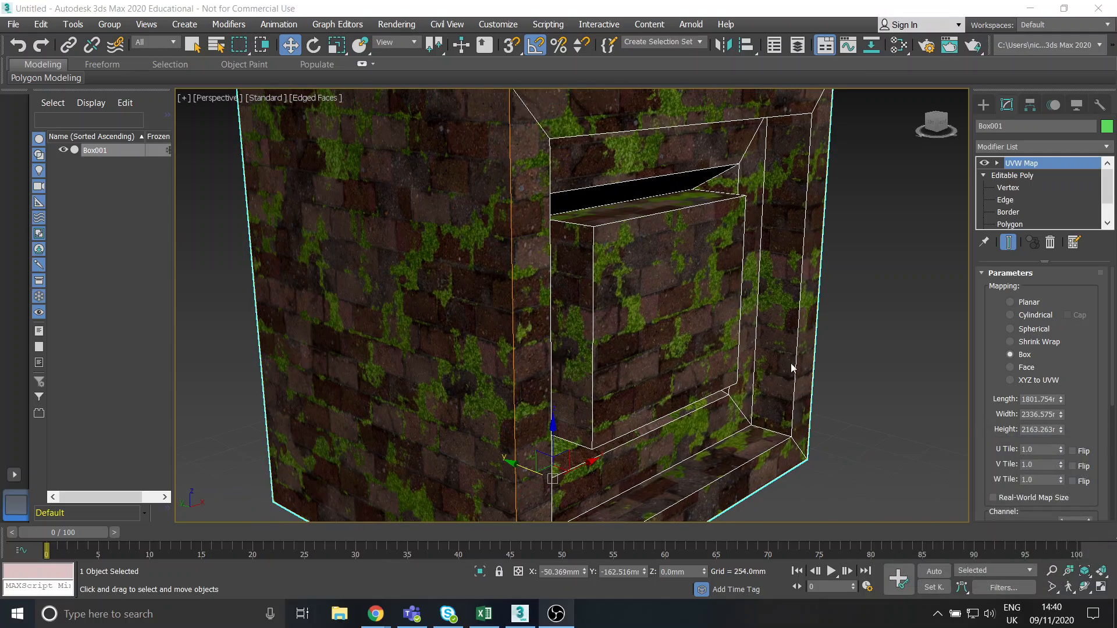
pyautogui.click(779, 289)
pyautogui.moveTo(673, 256)
pyautogui.mouseDown(button='middle')
pyautogui.moveTo(687, 272)
pyautogui.moveTo(671, 270)
pyautogui.mouseUp(button='middle')
pyautogui.scroll(10, 671, 270)
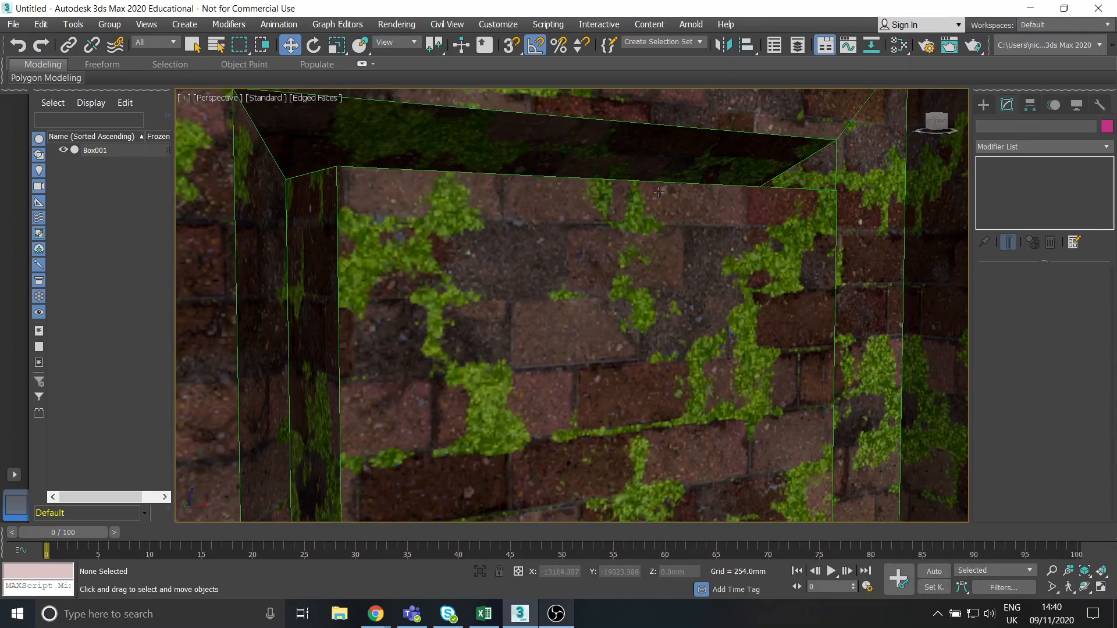
pyautogui.scroll(10, 645, 266)
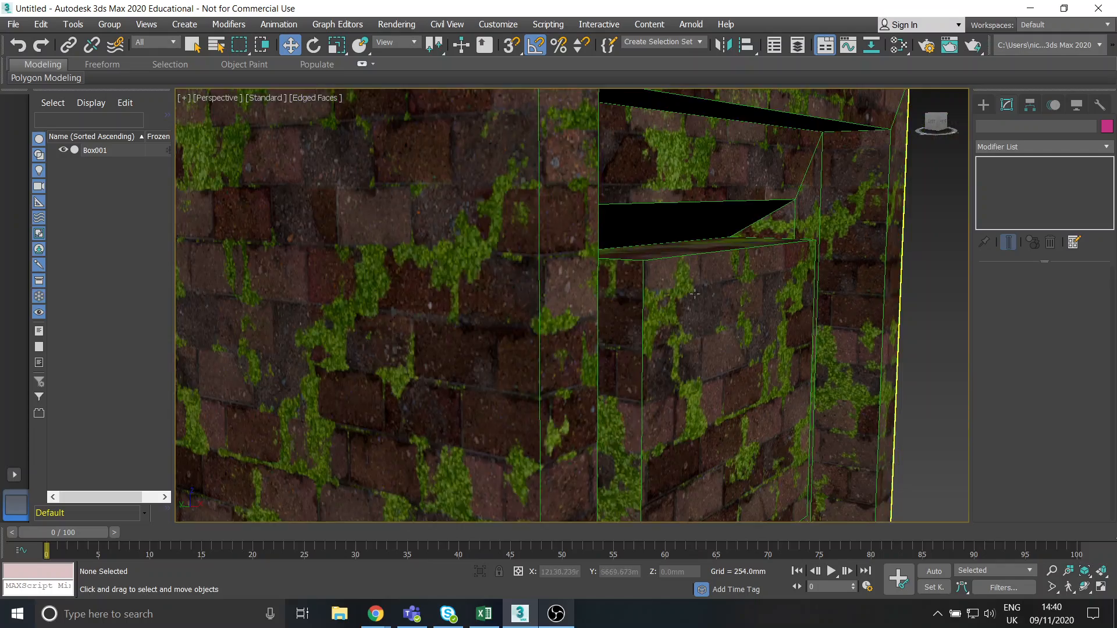
pyautogui.keyDown('alt'); pyautogui.moveTo(673, 260); pyautogui.dragTo(668, 285, button='middle'); pyautogui.keyUp('alt')
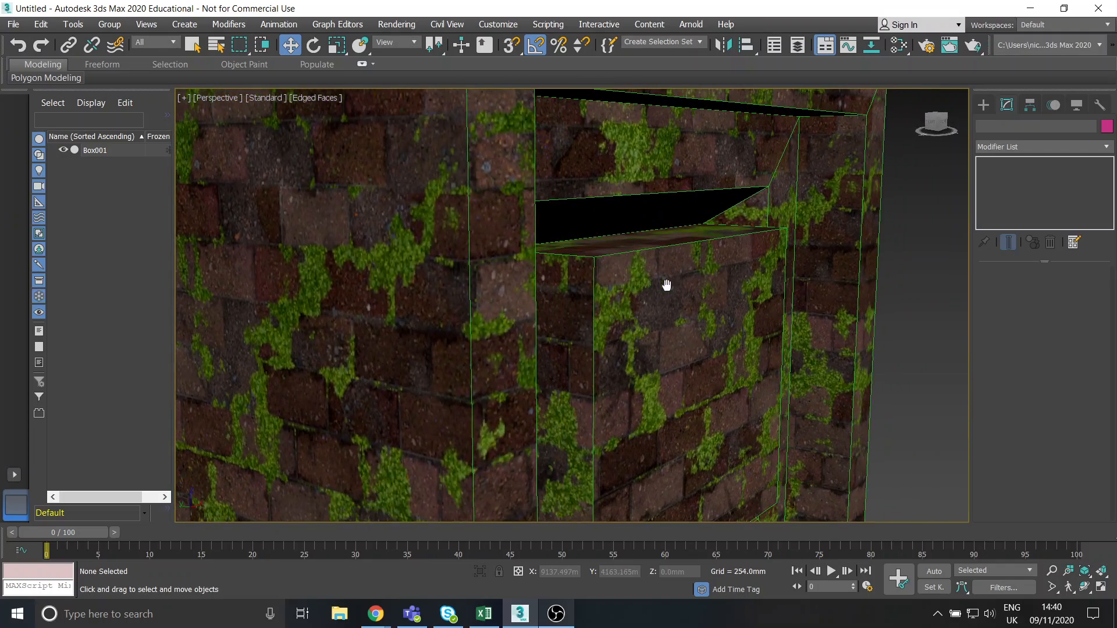
# Step: Select the four side polygons around the extruded block at the Polygon level of the box's Editable Poly
pyautogui.click(694, 250)
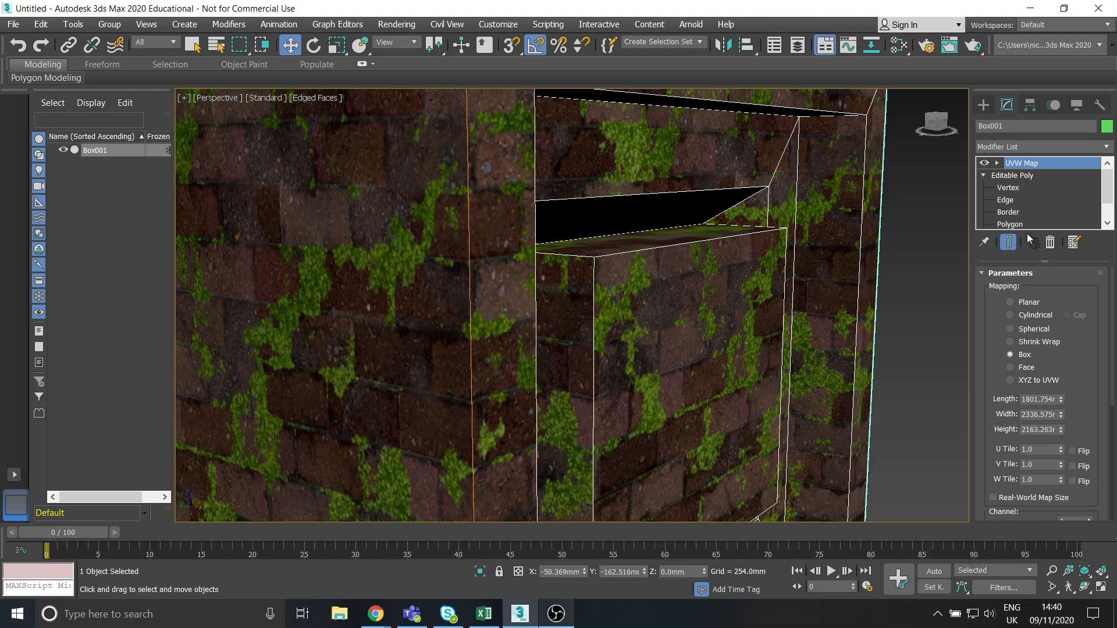
pyautogui.click(1012, 224)
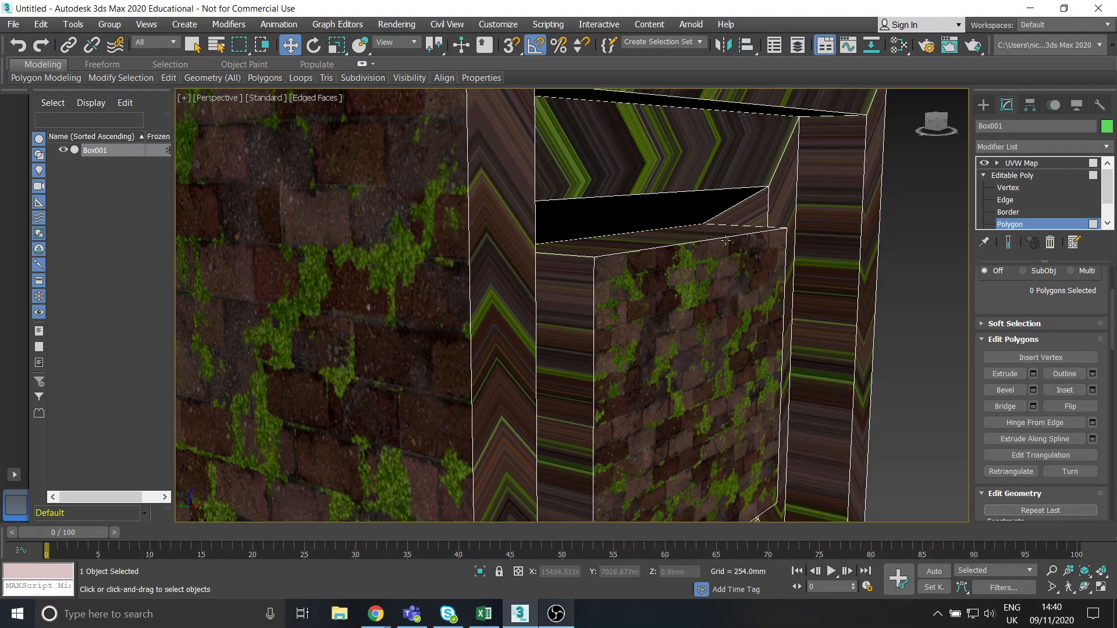
pyautogui.keyDown('alt'); pyautogui.moveTo(720, 238); pyautogui.dragTo(734, 253, button='middle'); pyautogui.keyUp('alt')
pyautogui.click(736, 255)
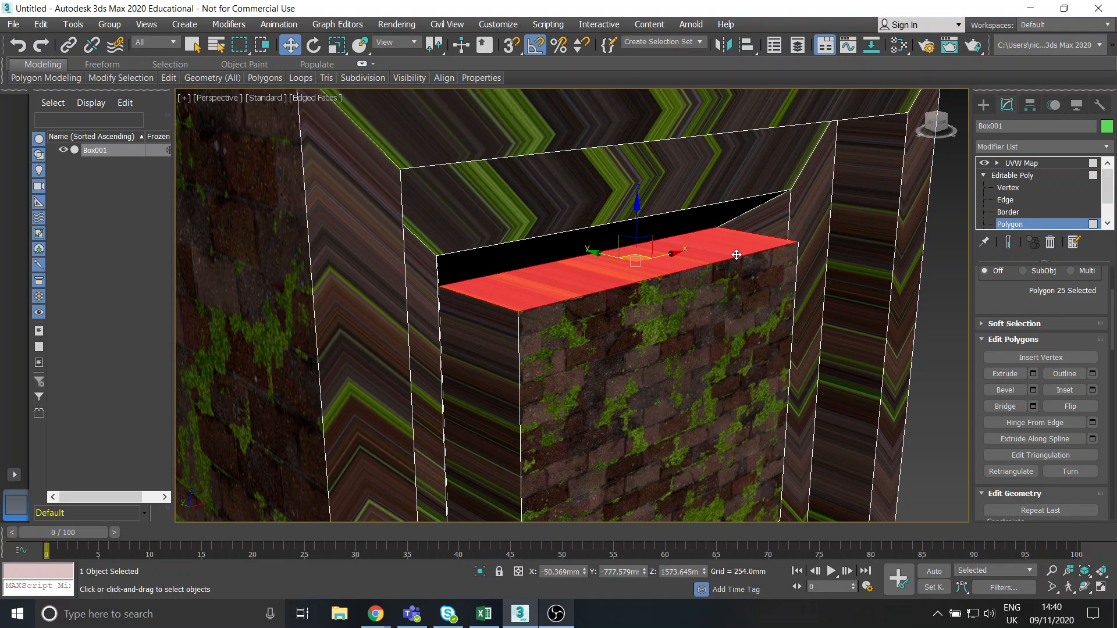
pyautogui.moveTo(587, 283); pyautogui.dragTo(621, 206, button='middle')
pyautogui.keyDown('ctrl'); pyautogui.click(543, 282); pyautogui.keyUp('ctrl')
pyautogui.keyDown('alt'); pyautogui.moveTo(544, 282); pyautogui.dragTo(645, 378, button='middle'); pyautogui.keyUp('alt')
pyautogui.moveTo(645, 378); pyautogui.dragTo(573, 224, button='middle')
pyautogui.keyDown('ctrl'); pyautogui.click(566, 365); pyautogui.keyUp('ctrl')
pyautogui.keyDown('alt'); pyautogui.moveTo(566, 366); pyautogui.dragTo(734, 326, button='middle'); pyautogui.keyUp('alt')
pyautogui.keyDown('ctrl'); pyautogui.click(700, 304); pyautogui.keyUp('ctrl')
# Step: Assign the wood Material #26 to the block's four selected side polygons, then leave the Polygon level and deselect the box
pyautogui.click(901, 51)
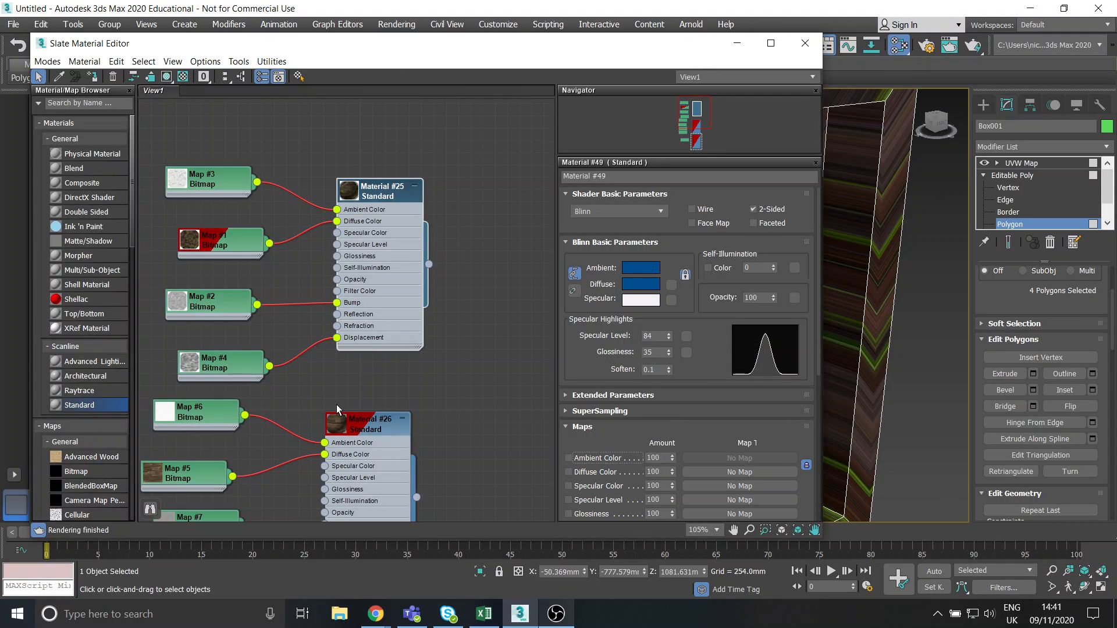
pyautogui.moveTo(414, 364); pyautogui.dragTo(427, 304, button='middle')
pyautogui.click(398, 302)
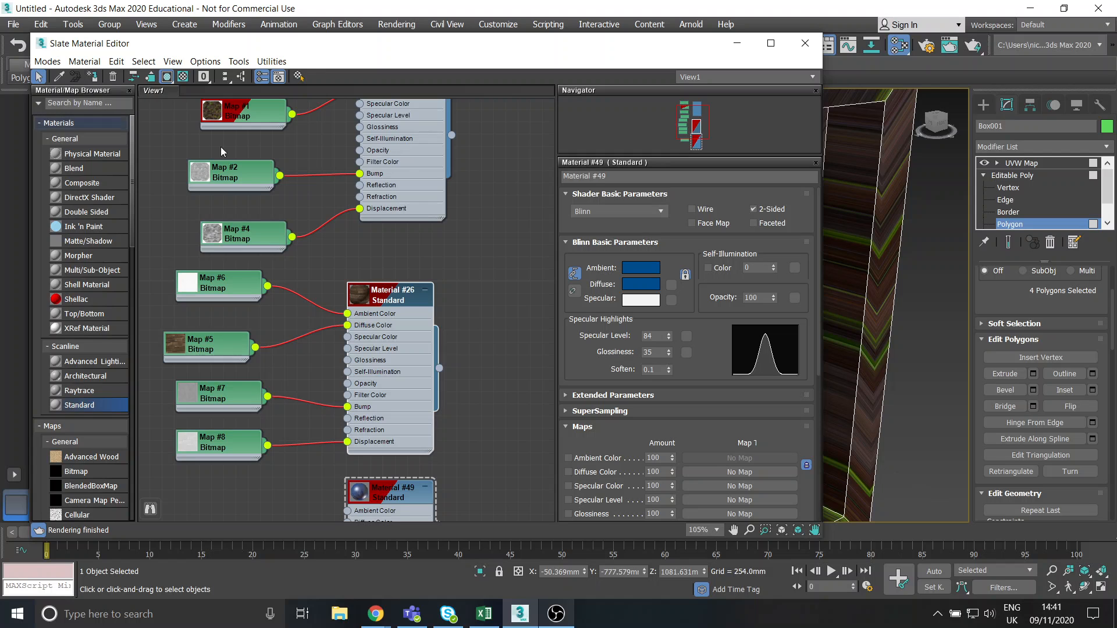
pyautogui.click(804, 45)
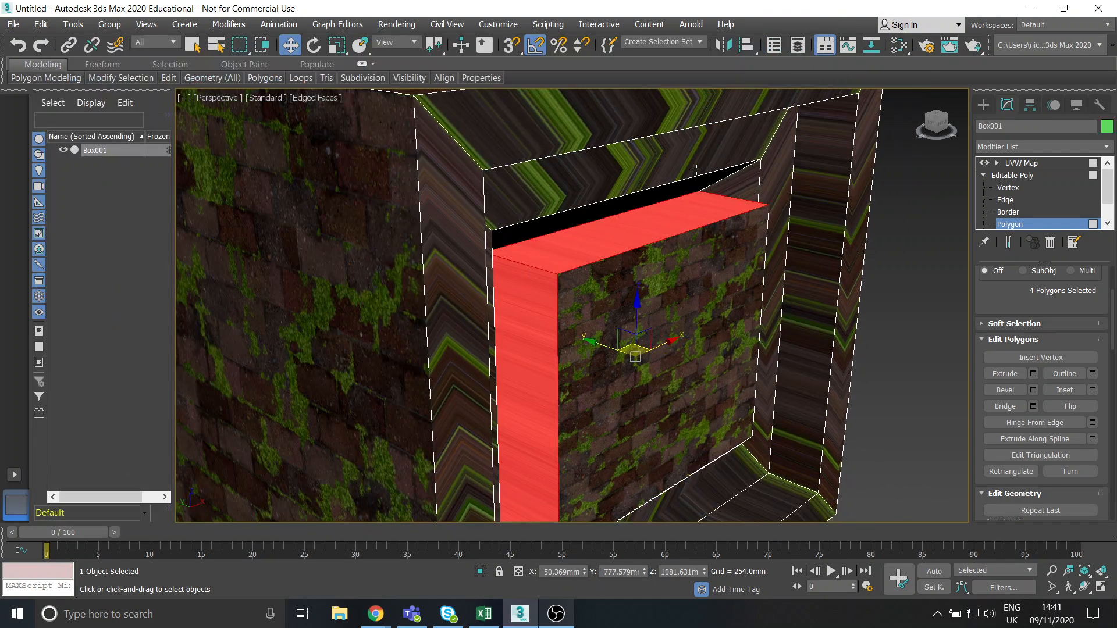
pyautogui.click(872, 301)
pyautogui.keyDown('alt'); pyautogui.moveTo(872, 301); pyautogui.dragTo(564, 286, button='middle'); pyautogui.keyUp('alt')
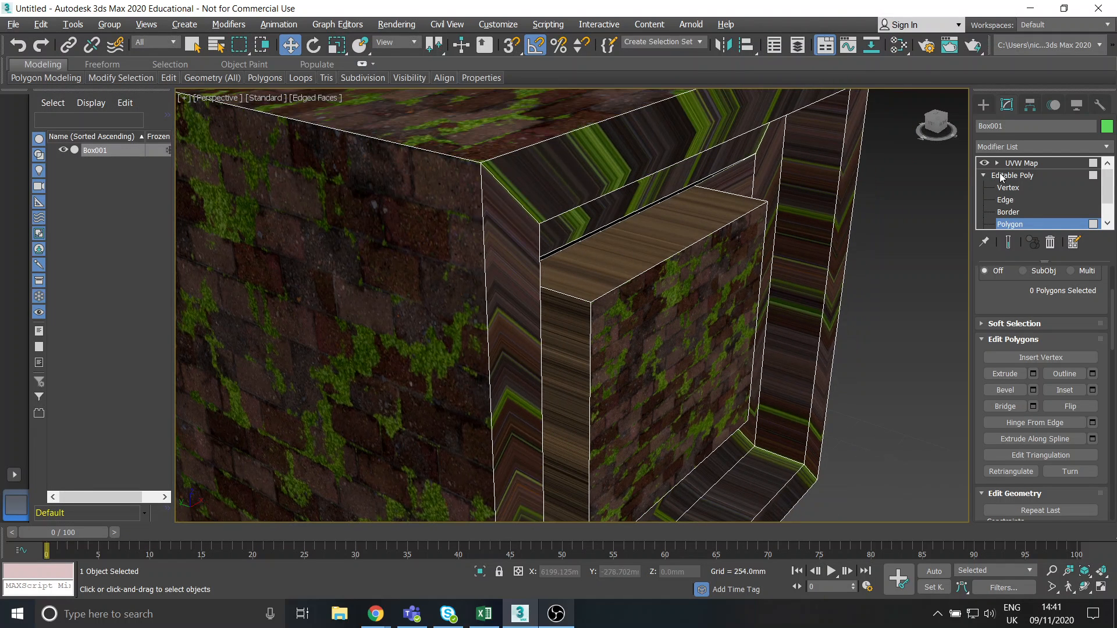
pyautogui.click(1001, 176)
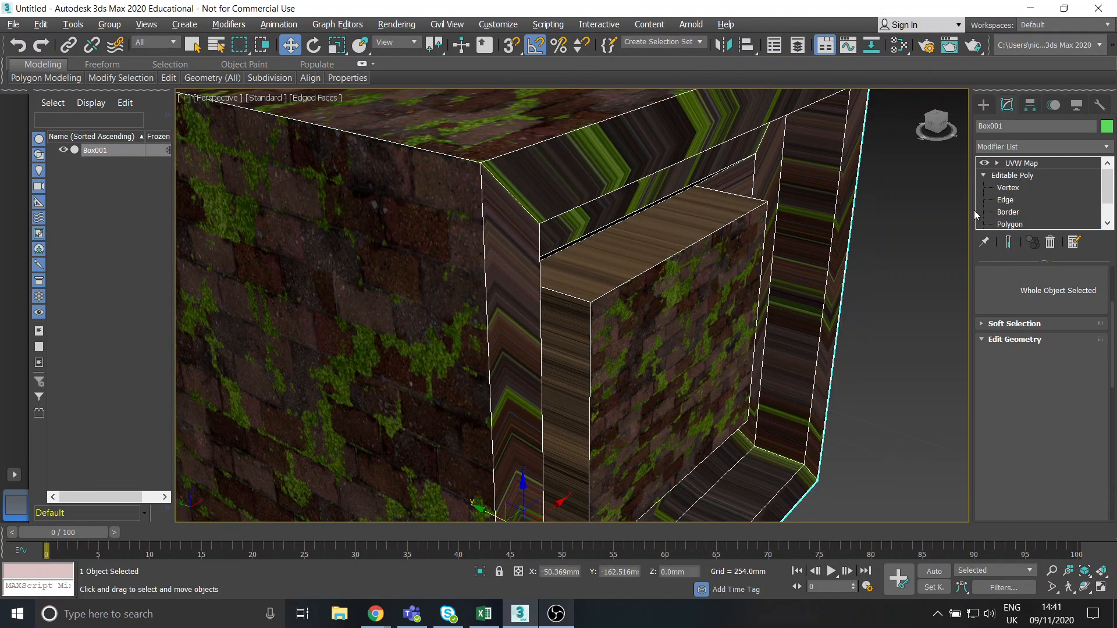
pyautogui.click(905, 242)
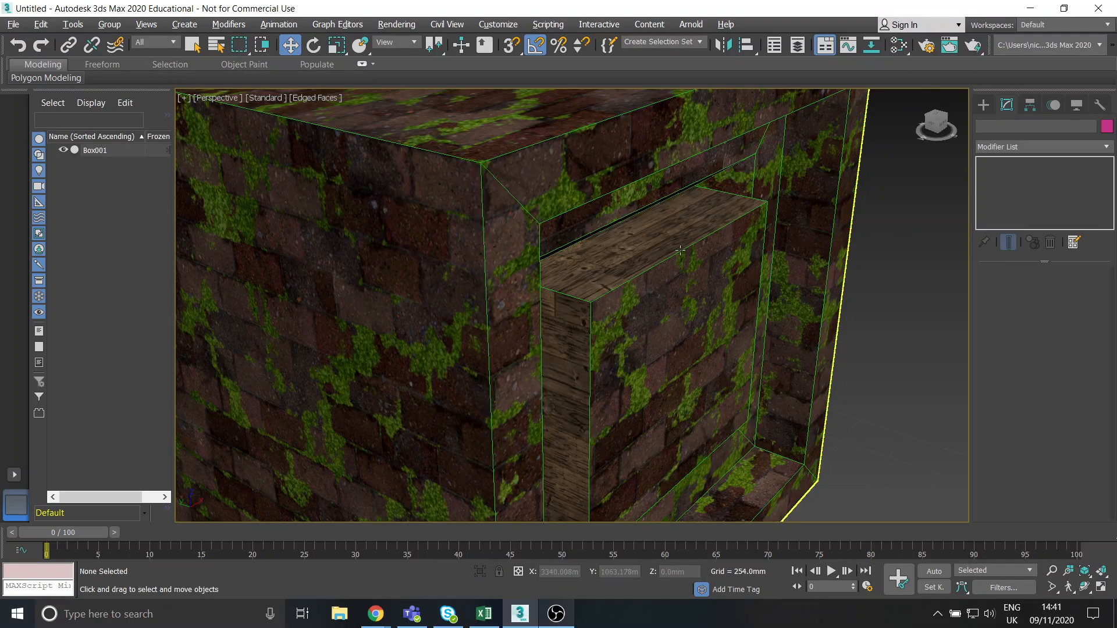
# Step: Inspect the wood texture on the block's sides and the brick texture on the whole box, close up and from several angles
pyautogui.scroll(1, 680, 251)
pyautogui.scroll(1, 606, 252)
pyautogui.scroll(-1, 616, 262)
pyautogui.scroll(-1, 636, 242)
pyautogui.moveTo(630, 277); pyautogui.dragTo(655, 305, button='middle')
pyautogui.scroll(-1, 636, 243)
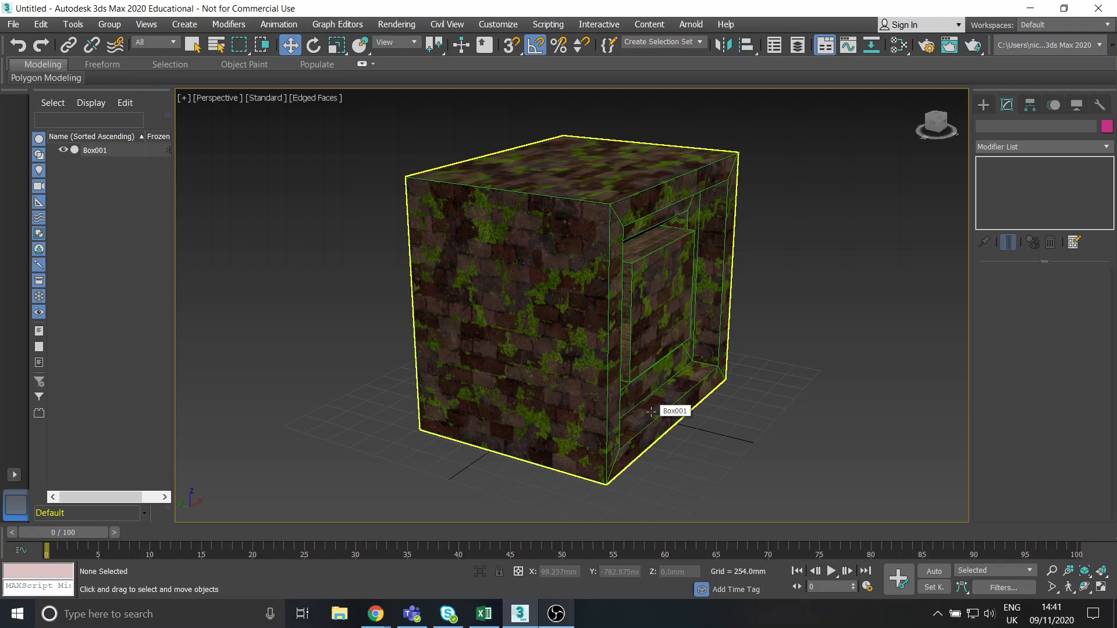
pyautogui.keyDown('alt'); pyautogui.moveTo(755, 413); pyautogui.dragTo(655, 311, button='middle'); pyautogui.keyUp('alt')
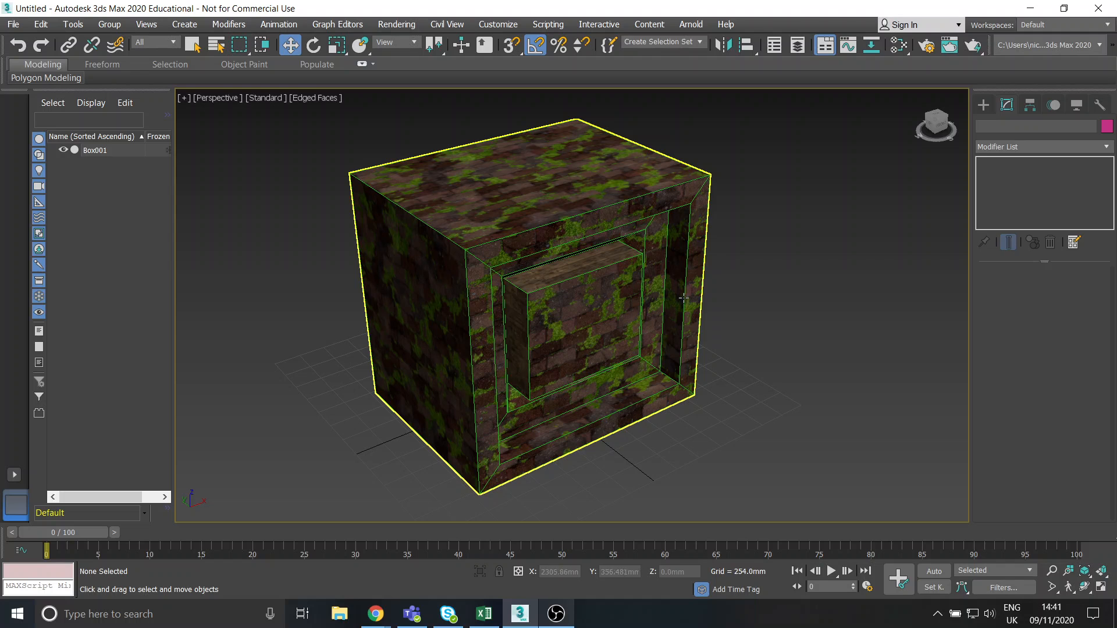
pyautogui.keyDown('alt'); pyautogui.moveTo(564, 368); pyautogui.dragTo(711, 325, button='middle'); pyautogui.keyUp('alt')
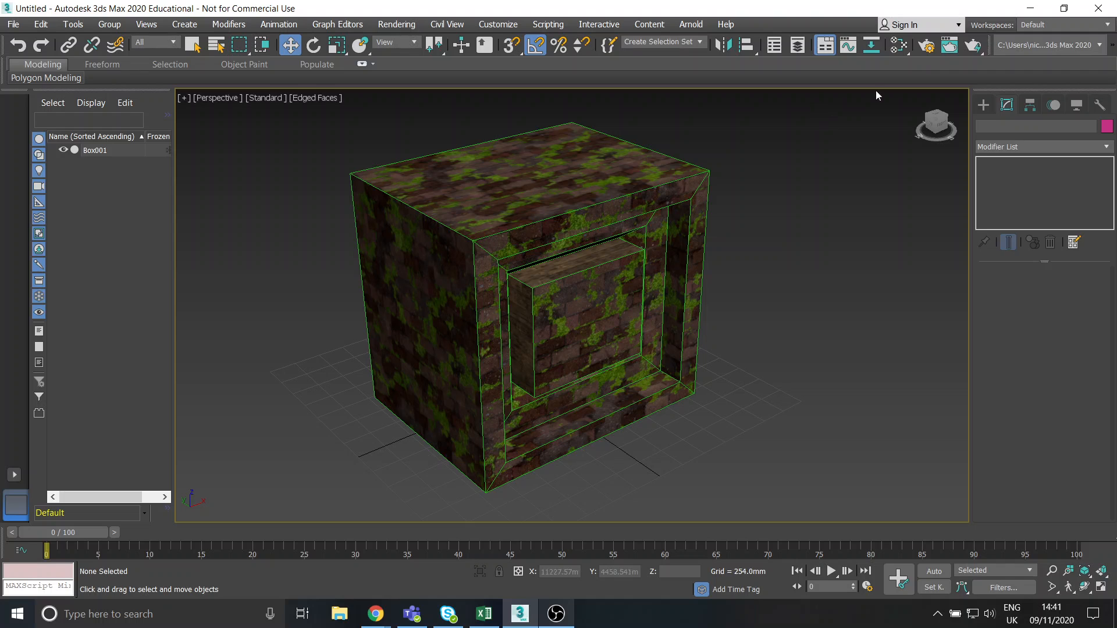
# Step: Review the available material and map types and the Material #25 and Material #26 node trees in the Slate Material Editor, then close it
pyautogui.click(898, 46)
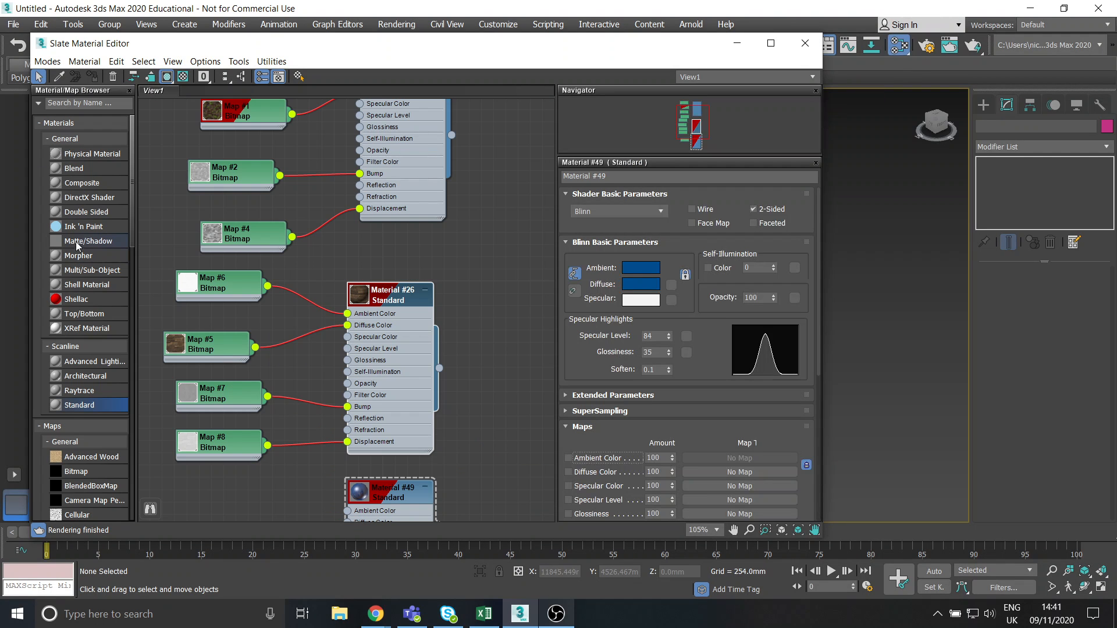
pyautogui.scroll(-5, 76, 300)
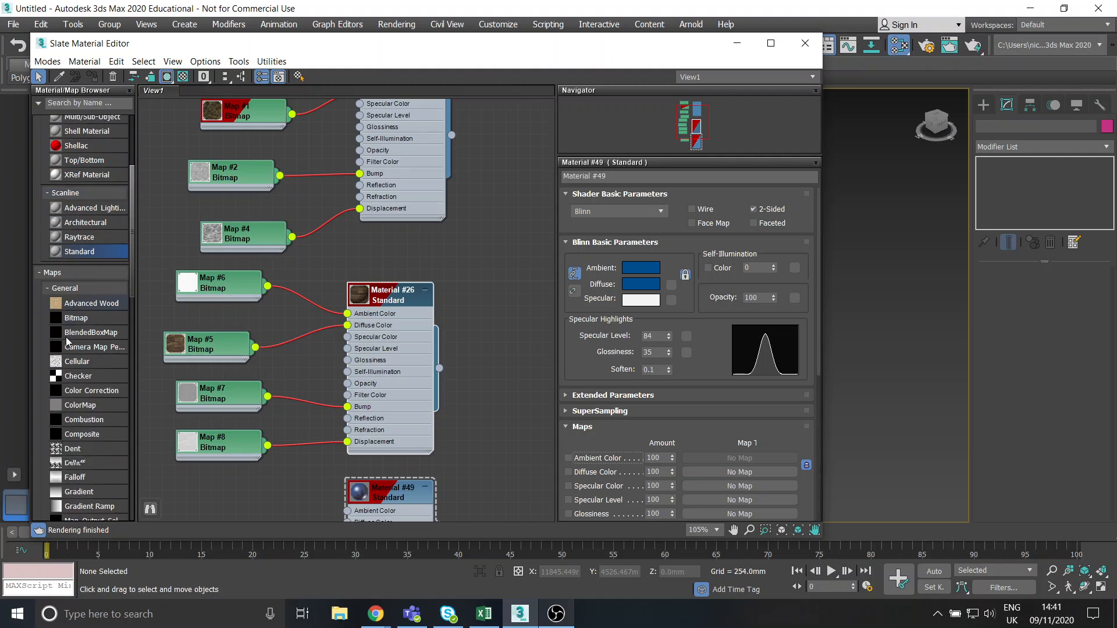
pyautogui.scroll(5, 85, 291)
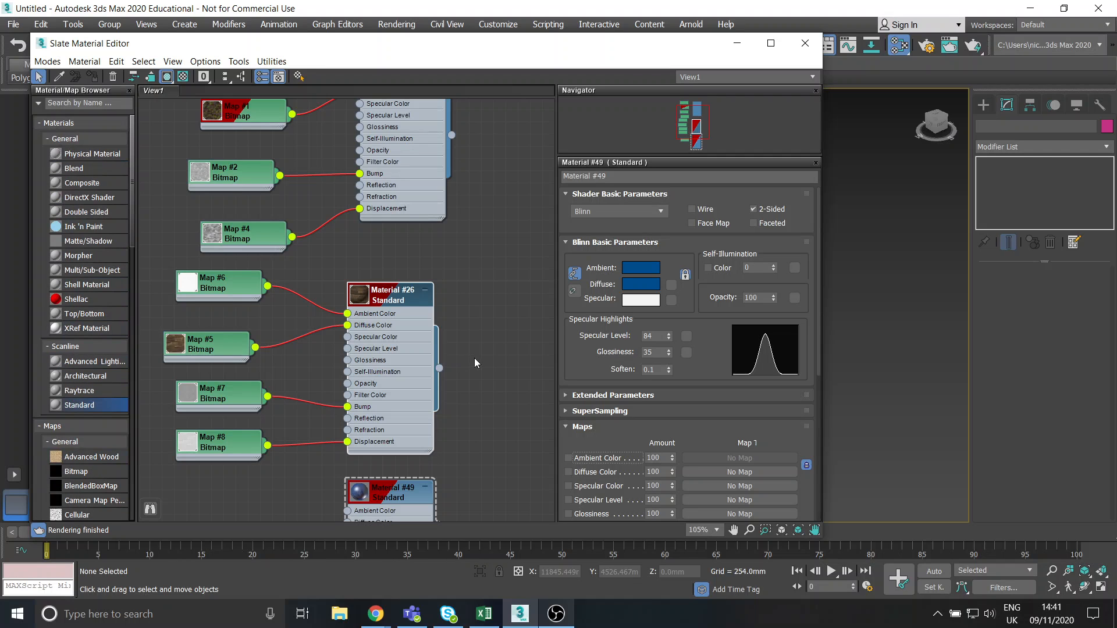
pyautogui.moveTo(474, 362); pyautogui.dragTo(425, 428, button='middle')
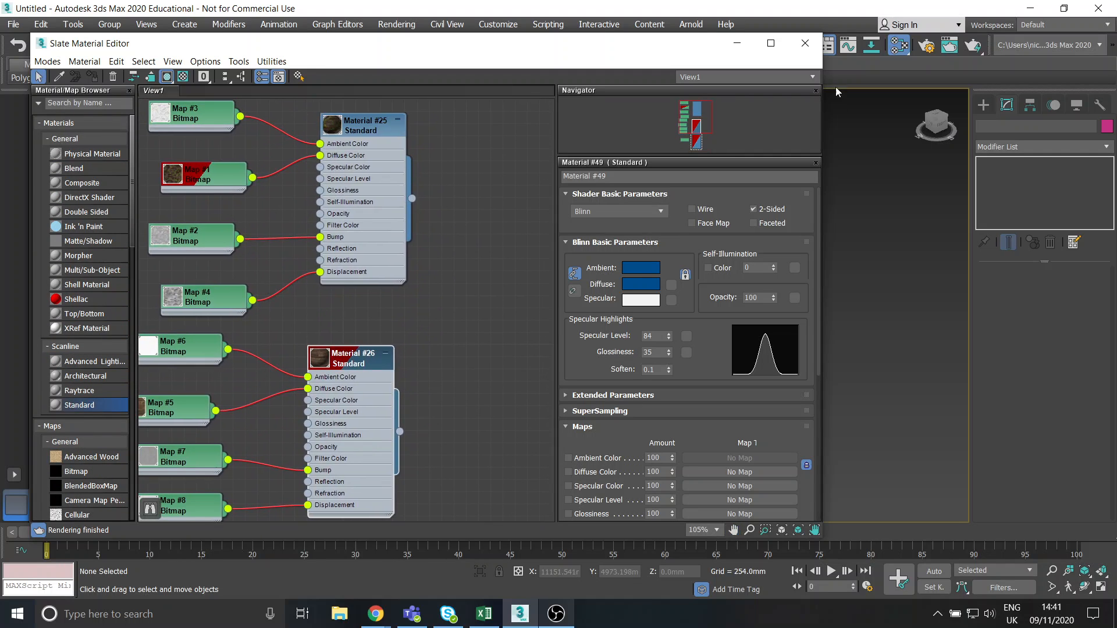
pyautogui.click(805, 43)
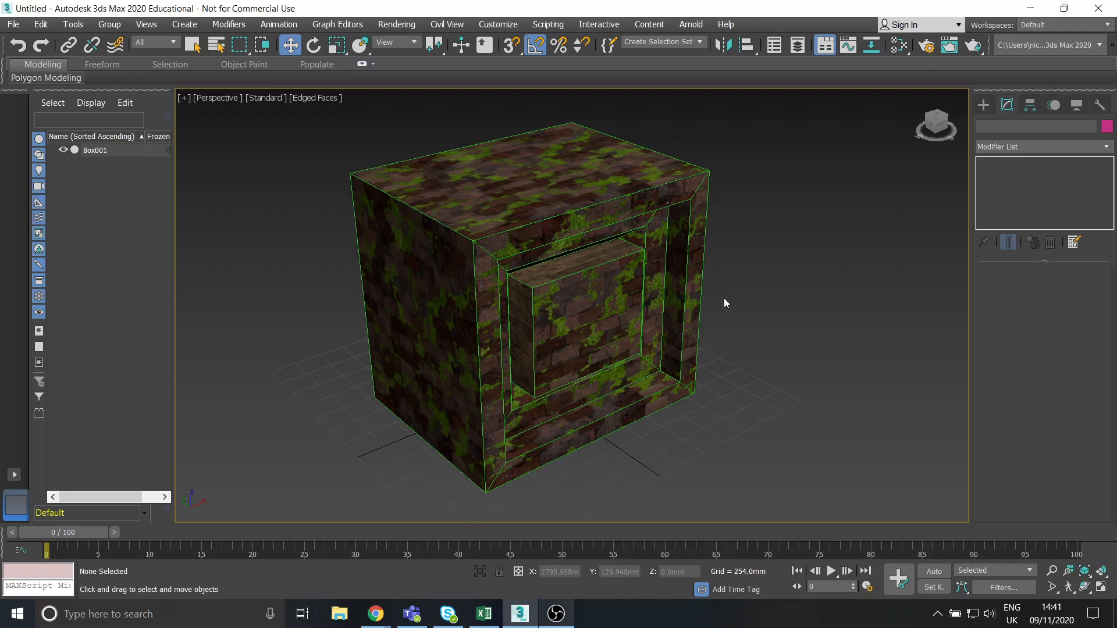
pyautogui.moveTo(727, 303); pyautogui.dragTo(736, 305, button='middle')
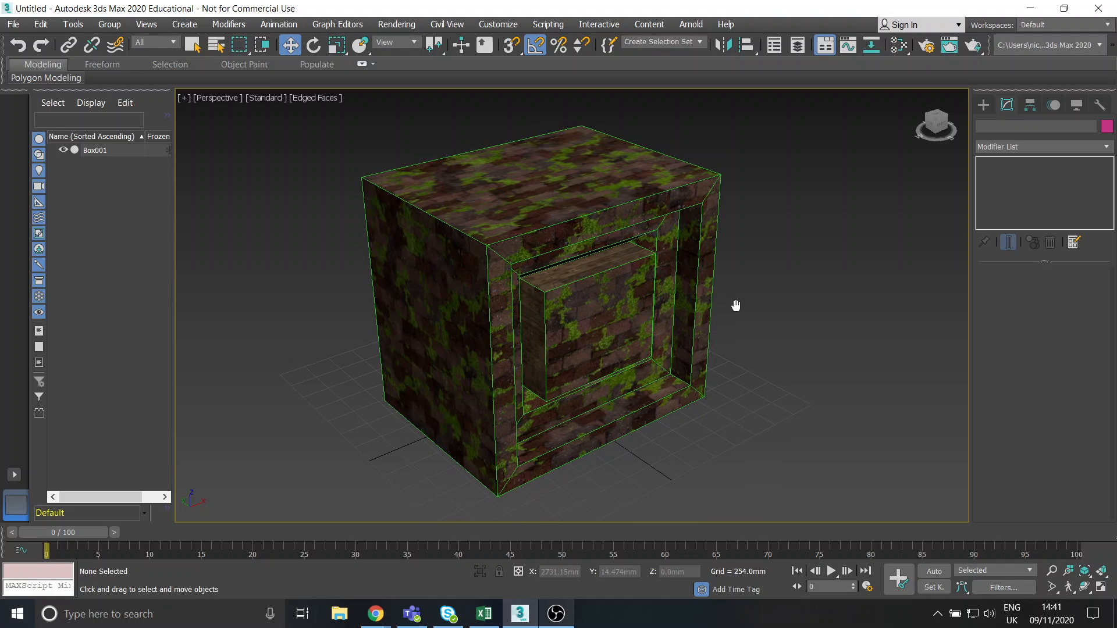